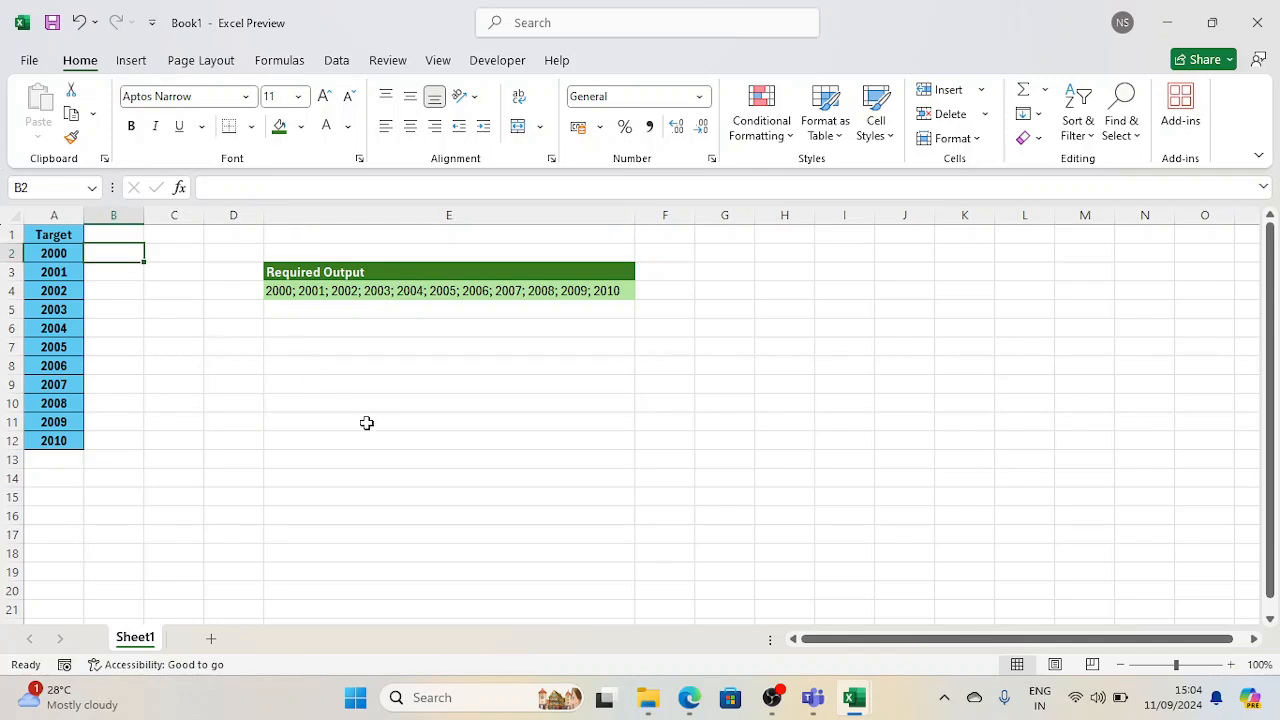
pyautogui.moveTo(54, 234); pyautogui.dragTo(65, 455)
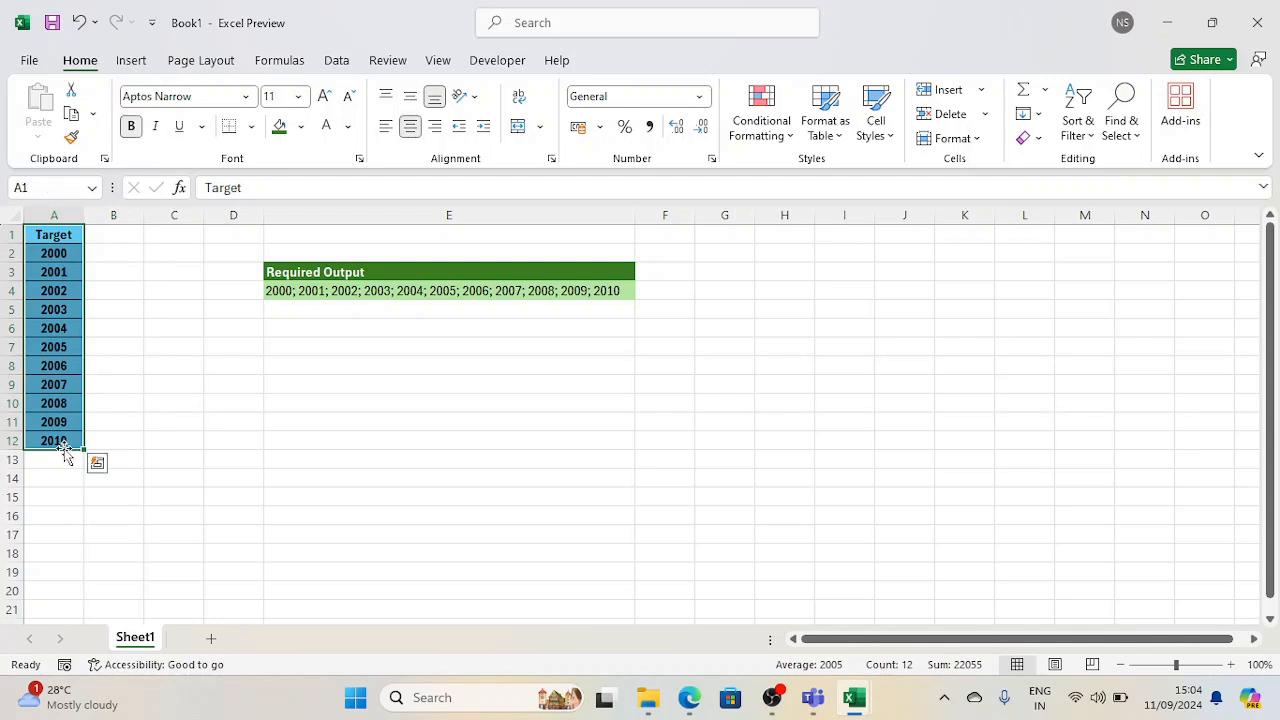
pyautogui.click(323, 440)
pyautogui.click(365, 294)
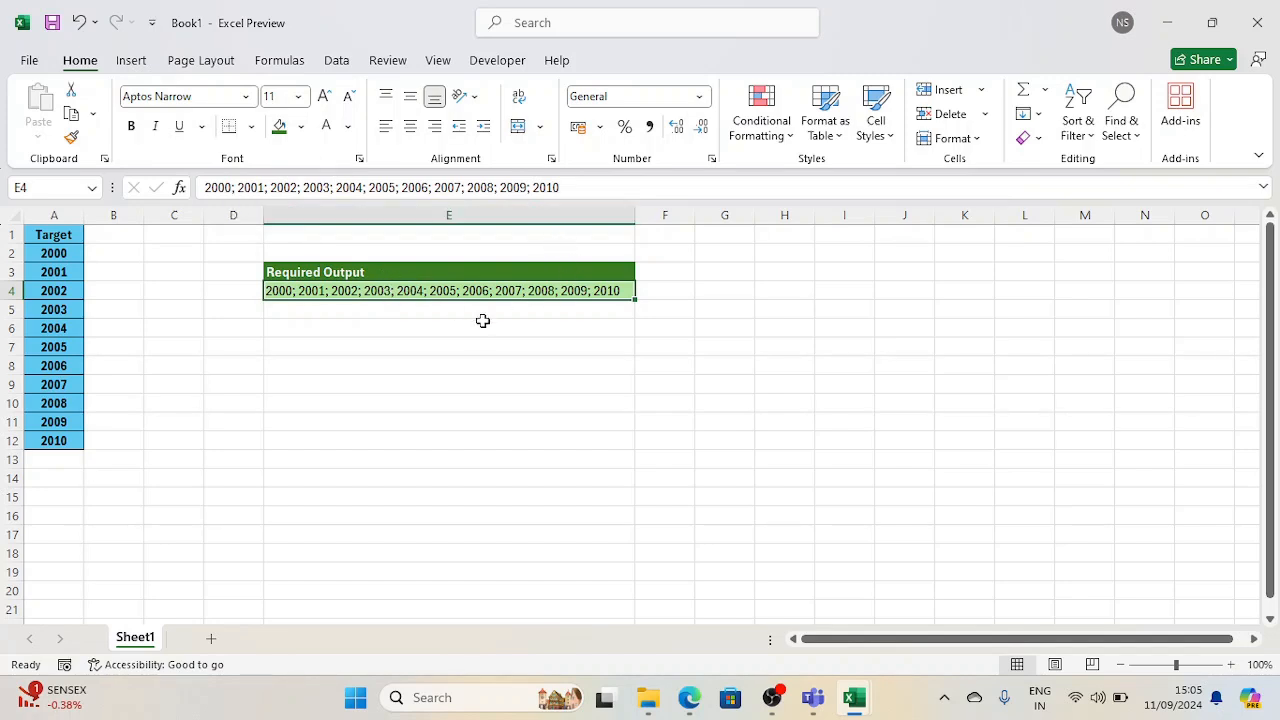
# Enter the formula =A2 in cell B2 to bring in the first target year
pyautogui.click(133, 256)
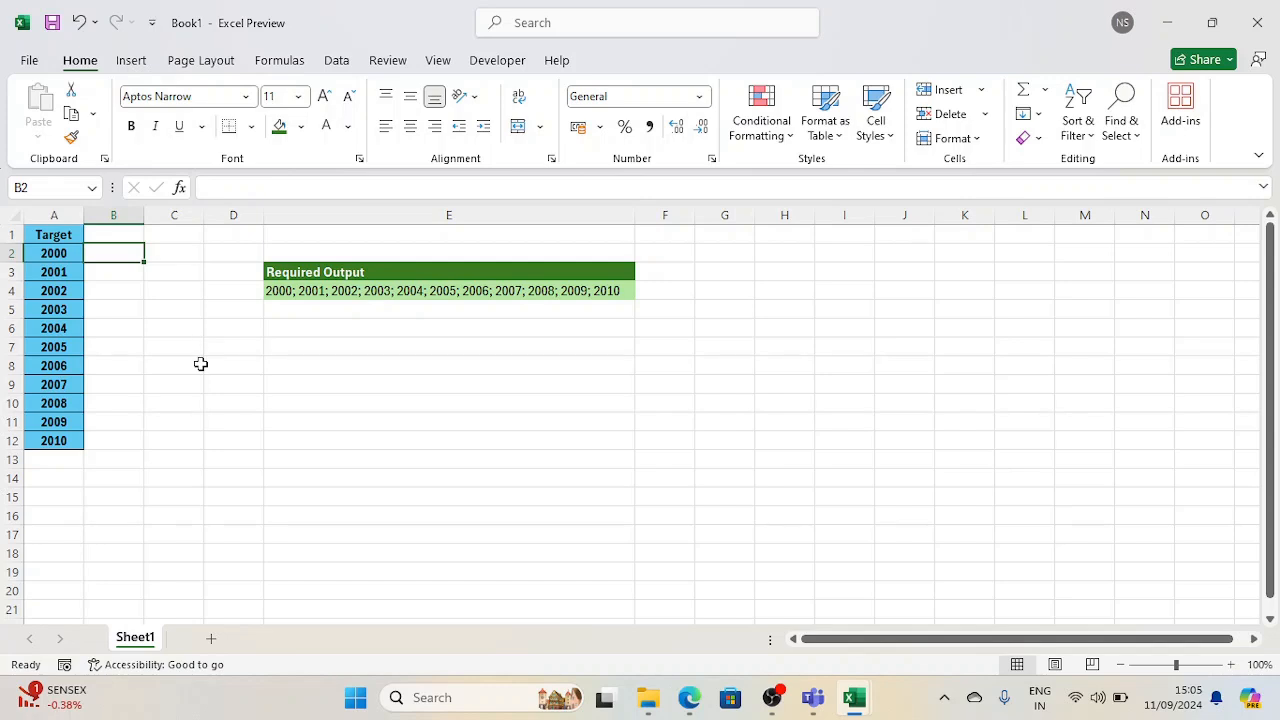
pyautogui.write('=')
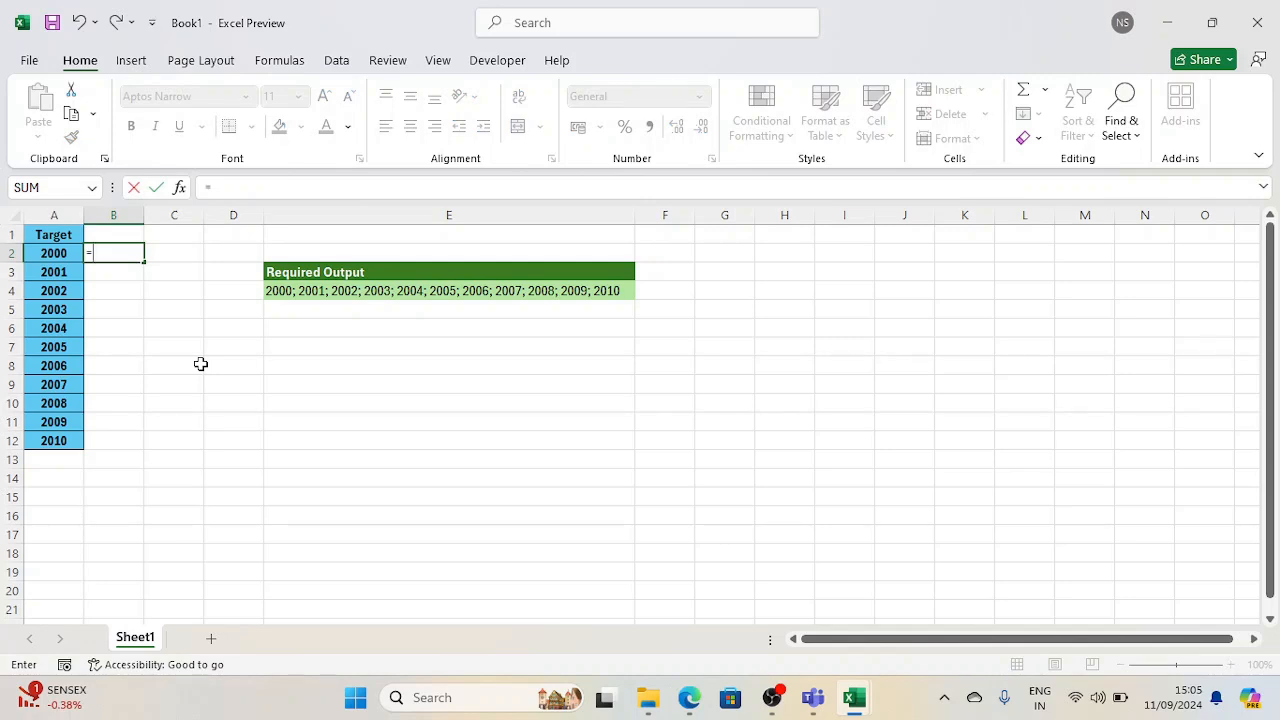
pyautogui.press('Left')
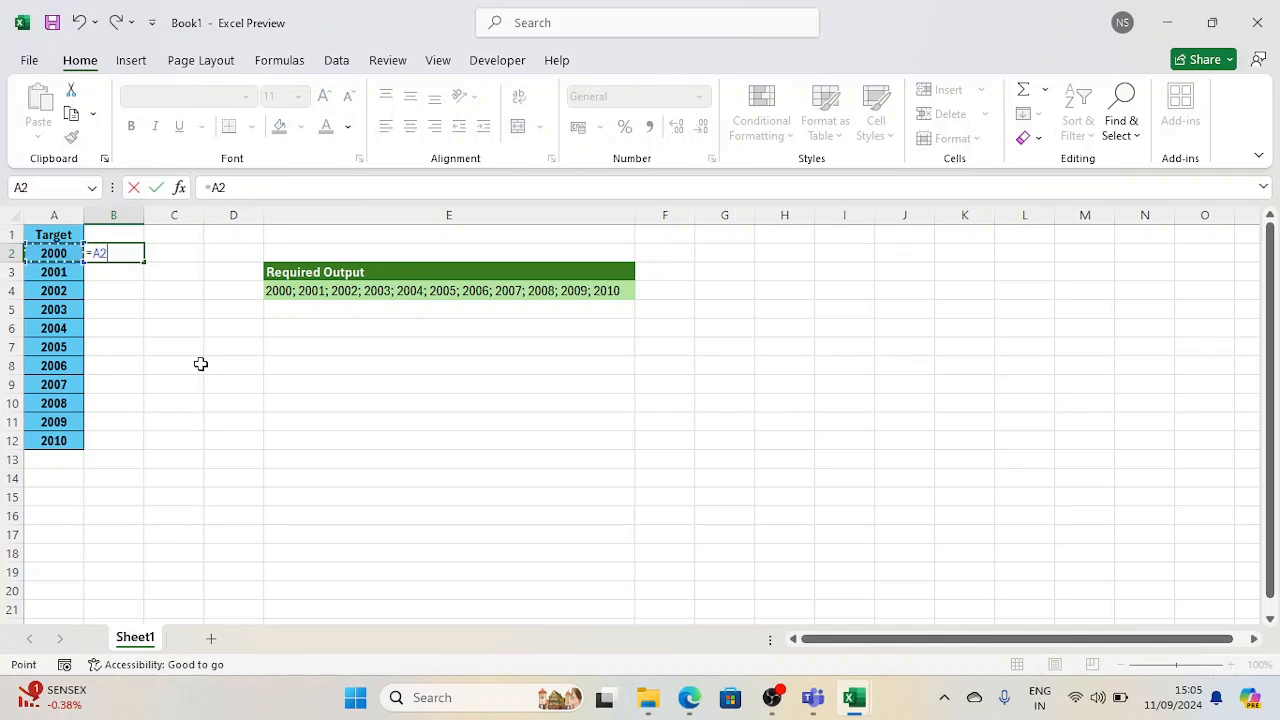
pyautogui.press('Return')
# Enter the formula =B2&"; "&A3 in cell B3 to append the next year after a semicolon and space
pyautogui.write('=')
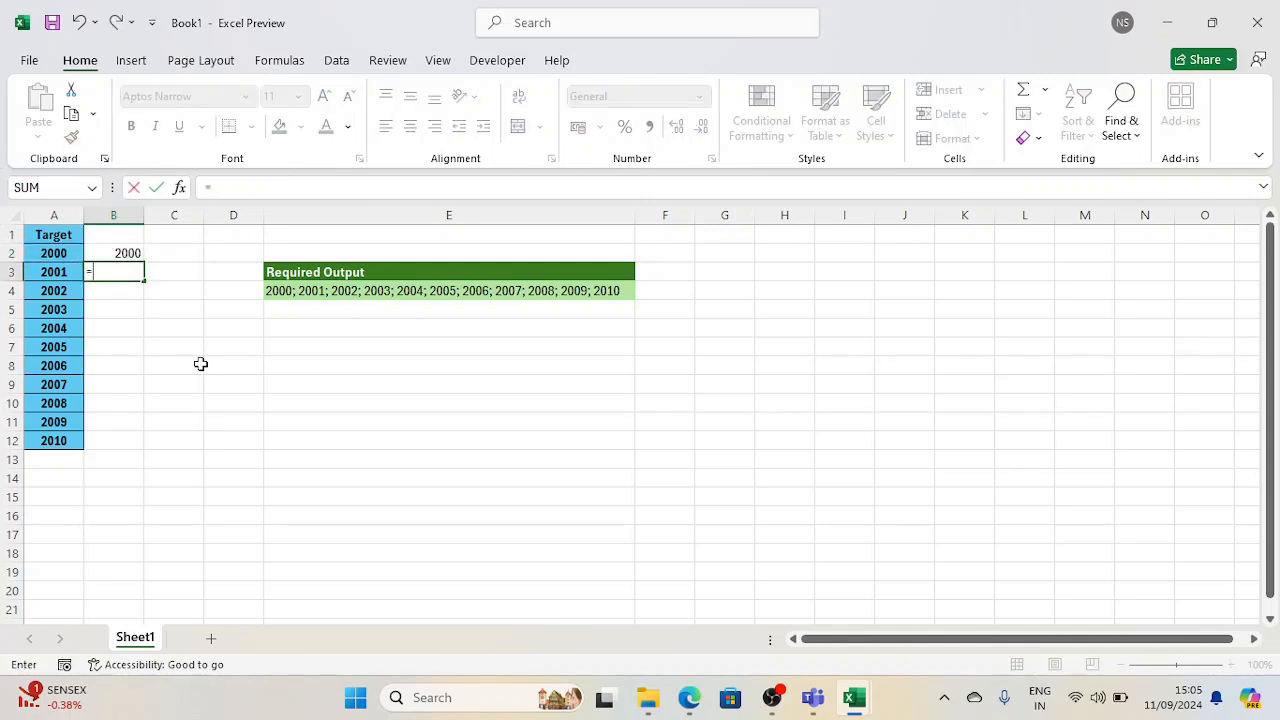
pyautogui.press('Up')
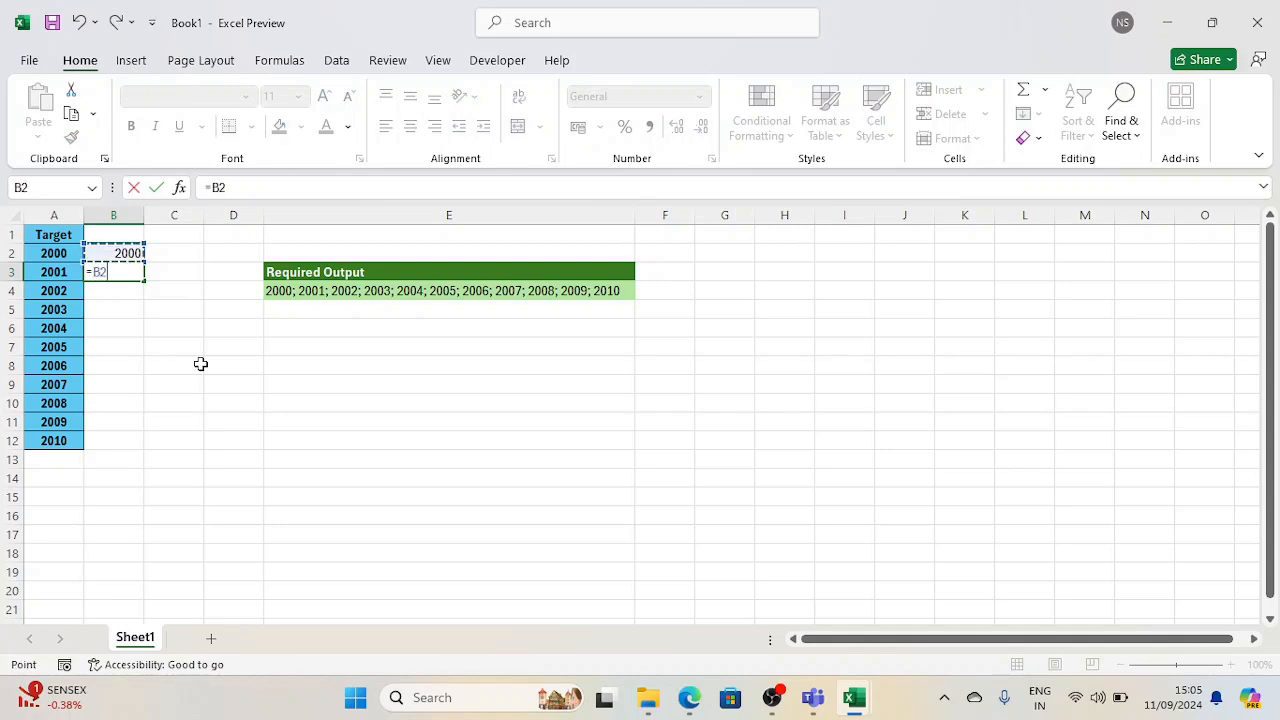
pyautogui.write('&"; "&')
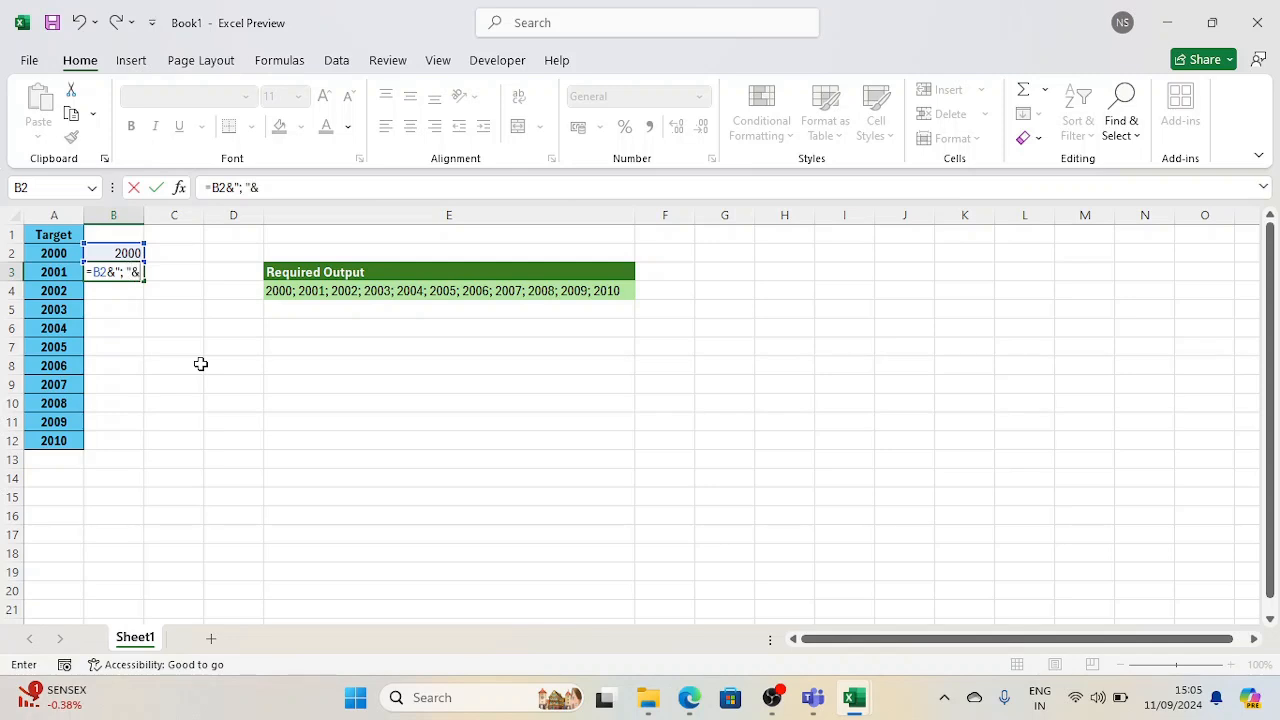
pyautogui.press('Left')
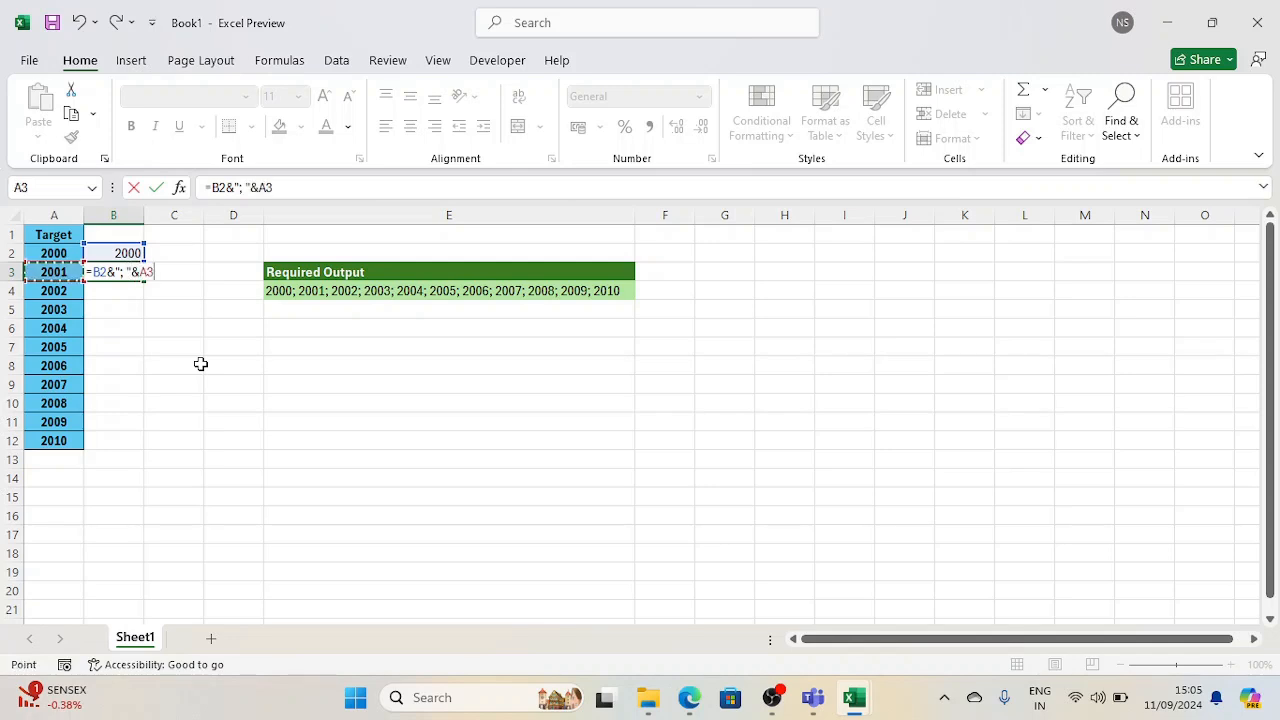
pyautogui.press('Return')
# Fill the concatenation formula from B3 down through B12, alongside the last target year
pyautogui.press('Left')
pyautogui.hotkey('ctrl', 'Down')
pyautogui.press('Right')
pyautogui.hotkey('ctrl', 'shift', 'Up')
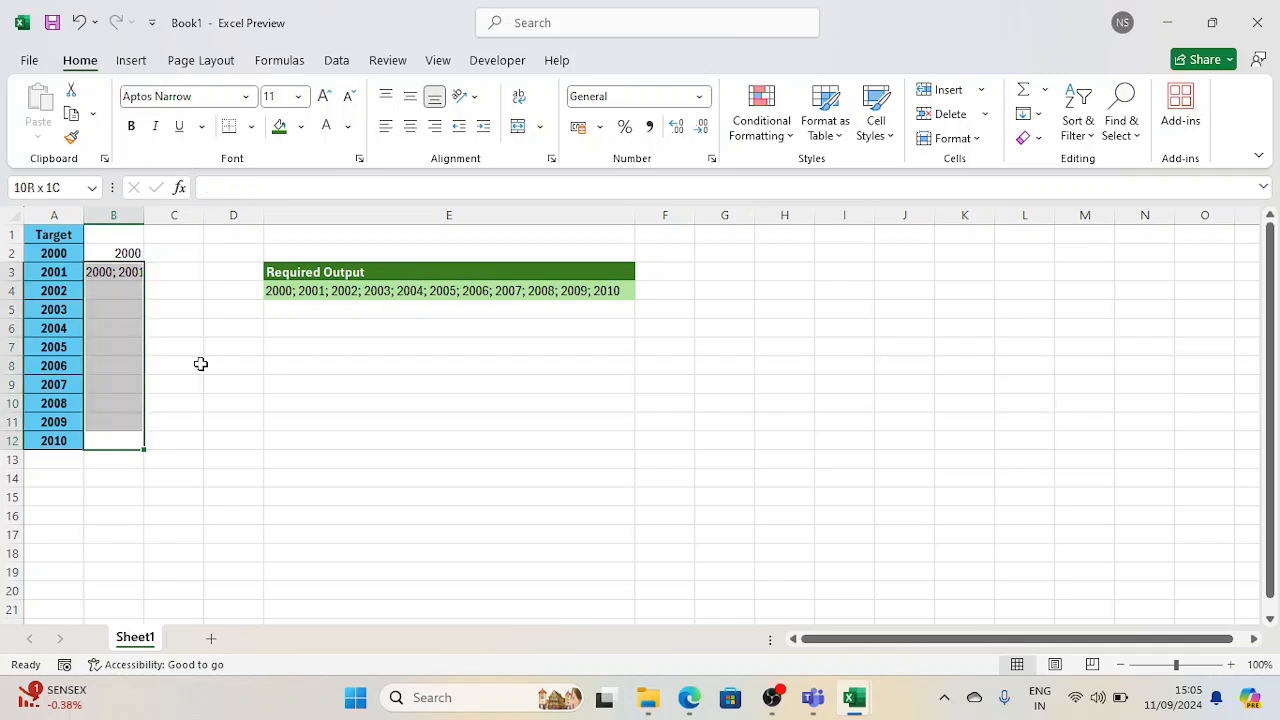
pyautogui.hotkey('ctrl', 'd')
pyautogui.press('Down')
pyautogui.press('Up')
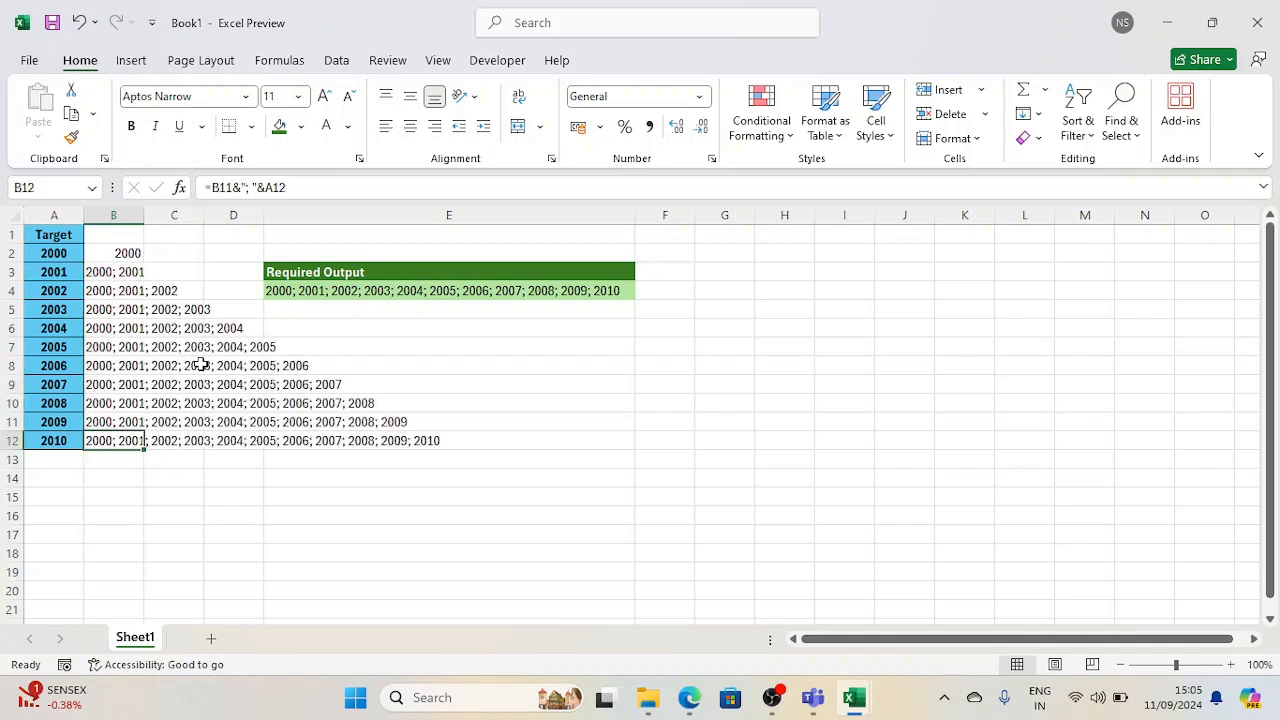
# Copy the full joined string from B12 and paste it as values into E5
pyautogui.hotkey('ctrl', 'c')
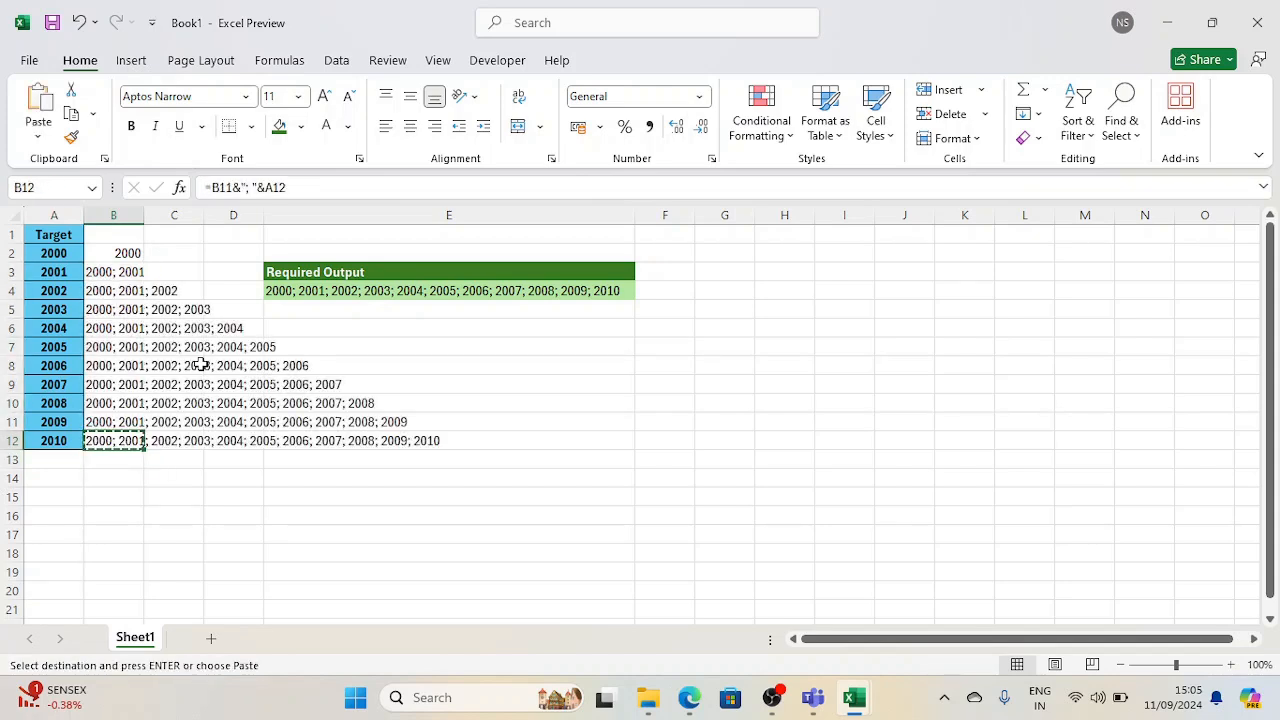
pyautogui.press('Right')
pyautogui.press('Right')
pyautogui.press('Right')
pyautogui.hotkey('ctrl', 'Up')
pyautogui.press('Down')
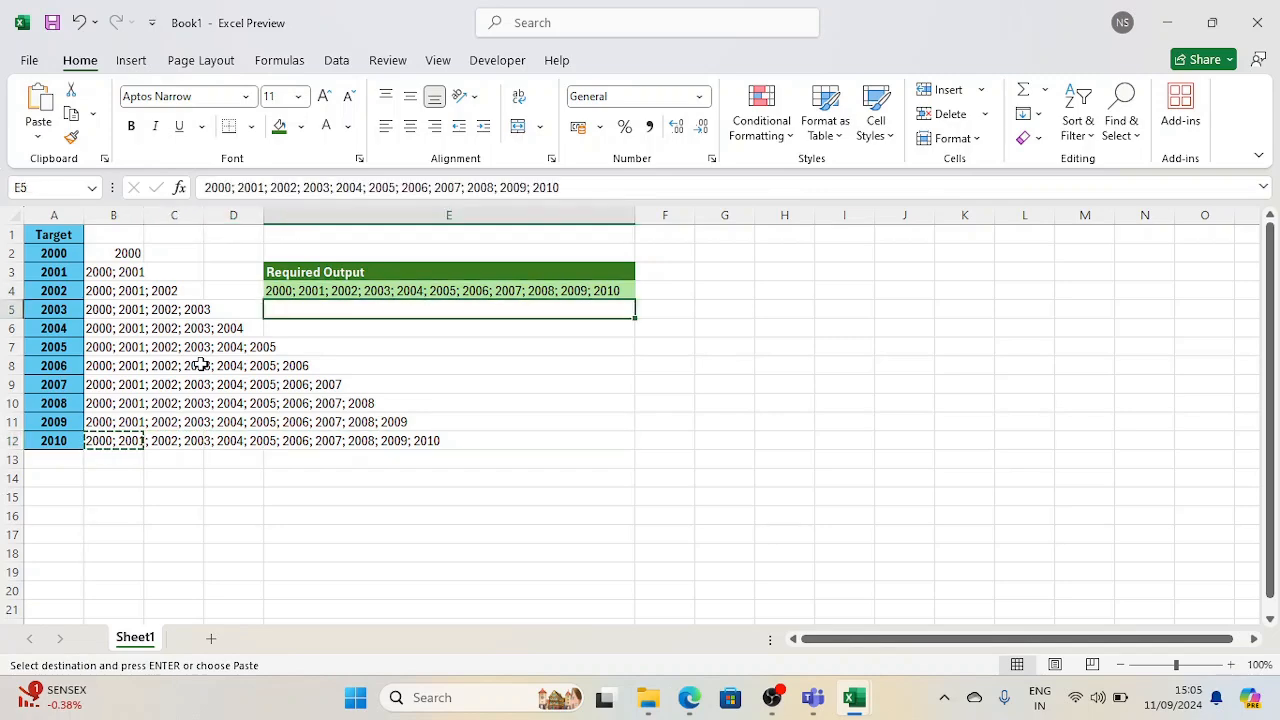
pyautogui.hotkey('ctrl', 'alt', 'v')
pyautogui.press('Return')
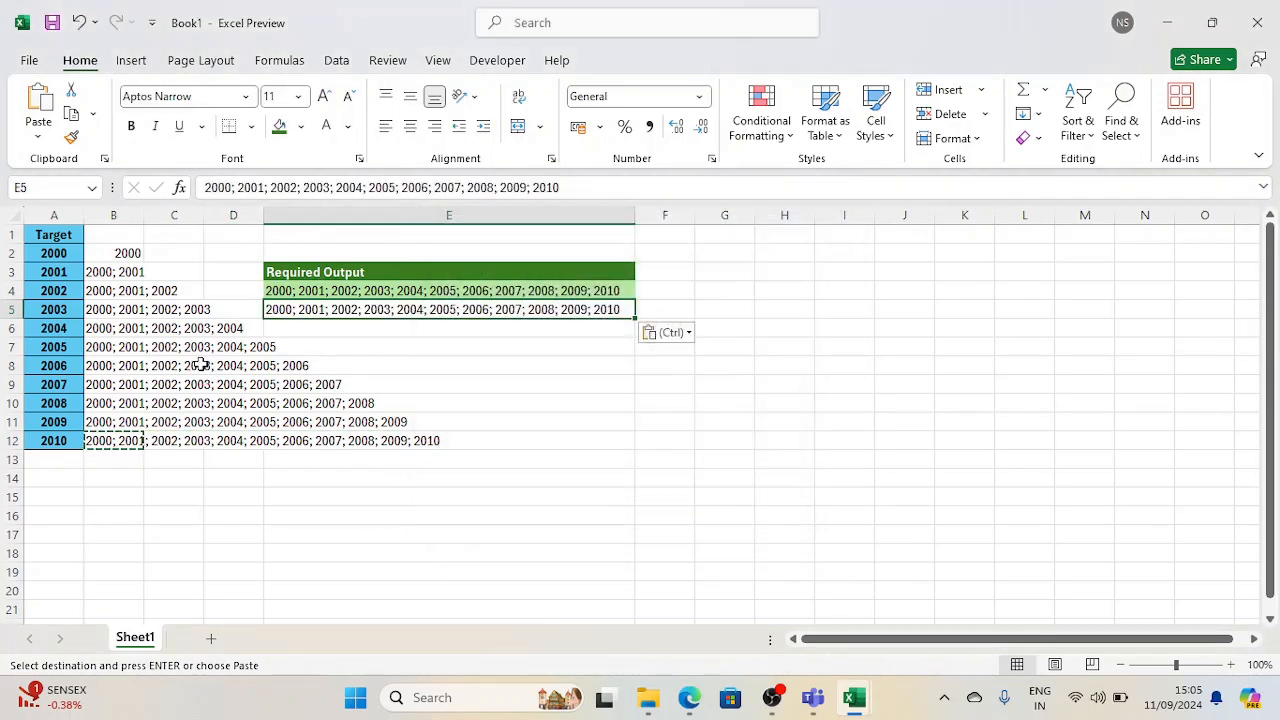
pyautogui.press('Escape')
# Clear the helper formulas in B2:B12 and the pasted string in E5
pyautogui.moveTo(122, 253); pyautogui.dragTo(127, 455)
pyautogui.press('Delete')
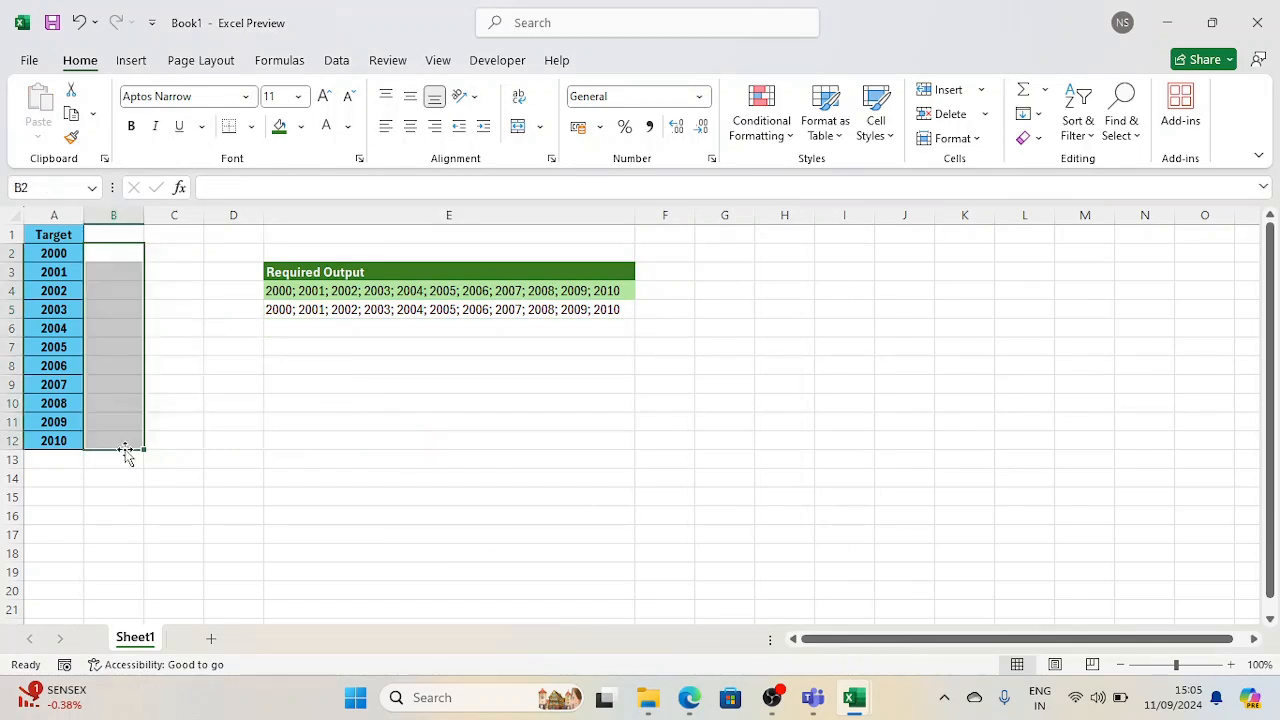
pyautogui.click(387, 313)
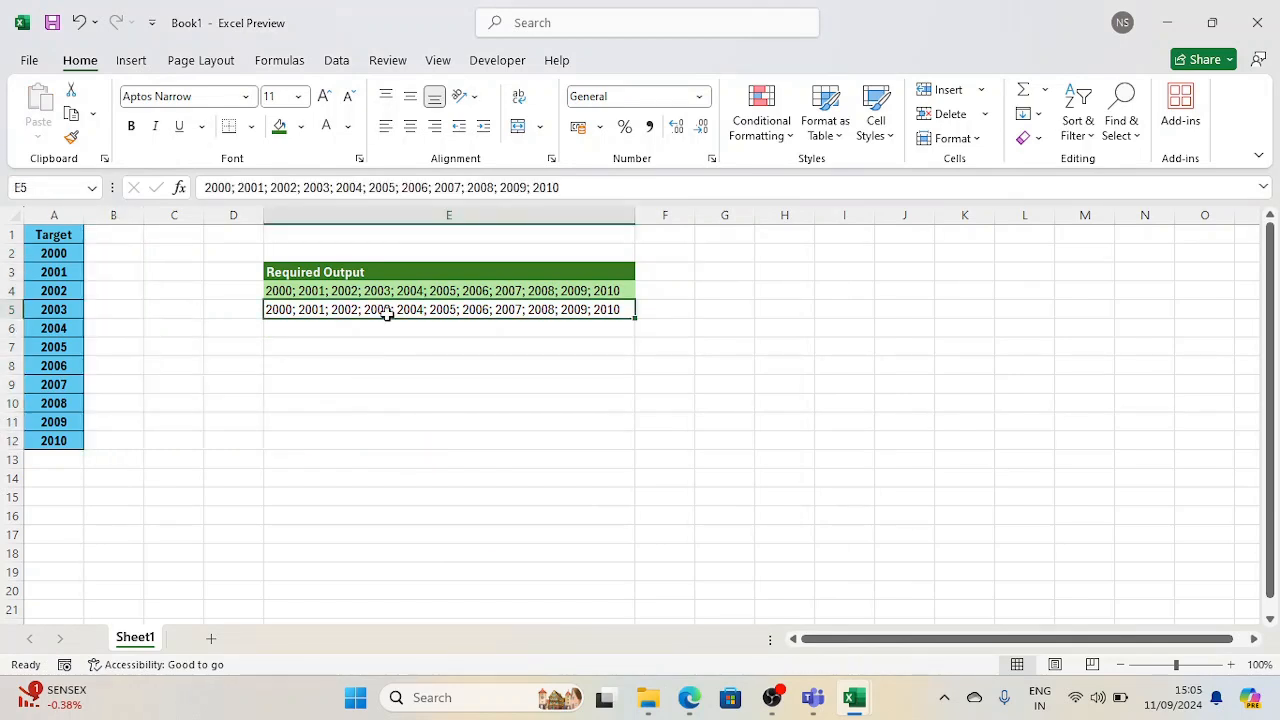
pyautogui.press('Delete')
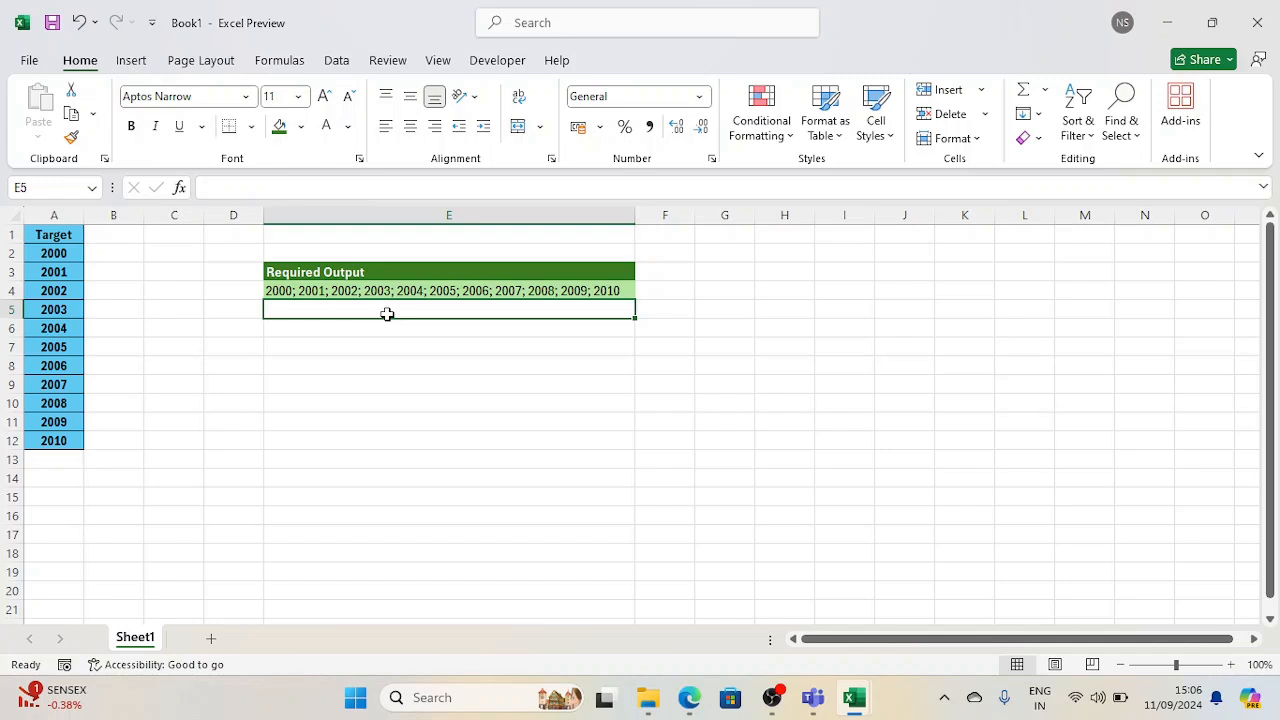
# Enter the formula =TEXTJOIN("; ",TRUE,A2:A12) in cell E5 to join the Target years
pyautogui.write('=tex')
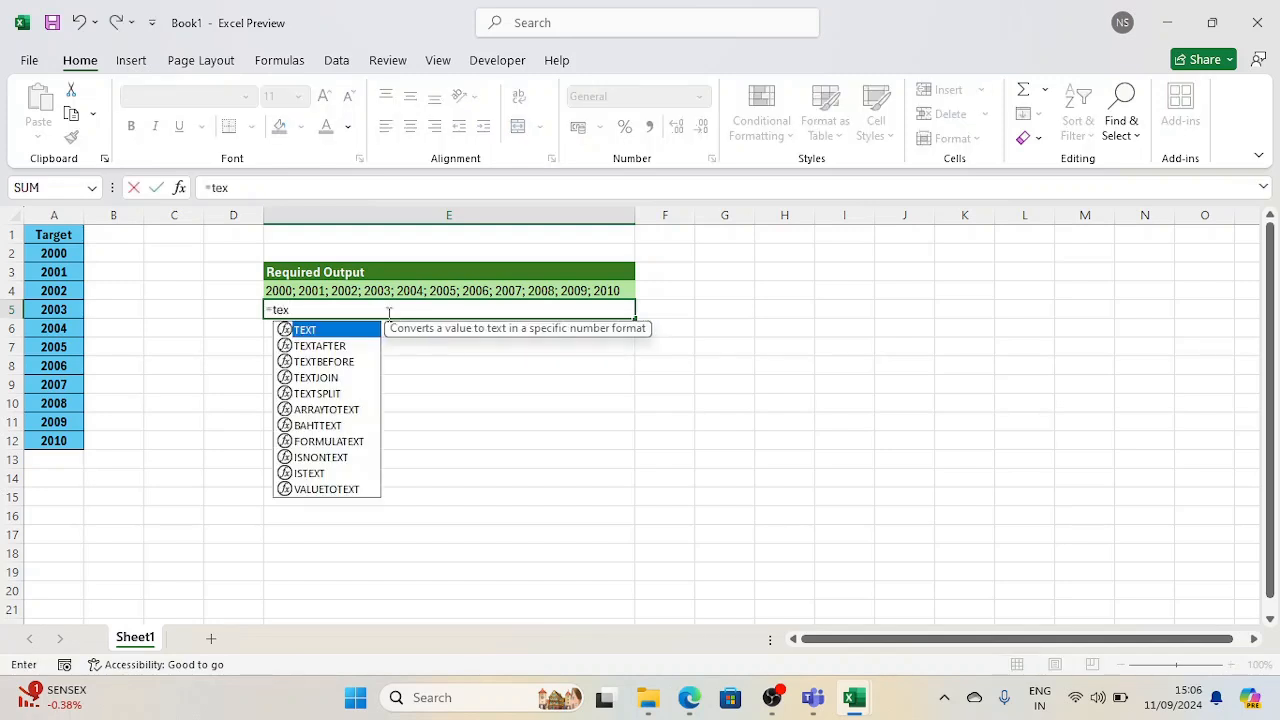
pyautogui.press('Down')
pyautogui.press('Down')
pyautogui.press('Down')
pyautogui.press('Tab')
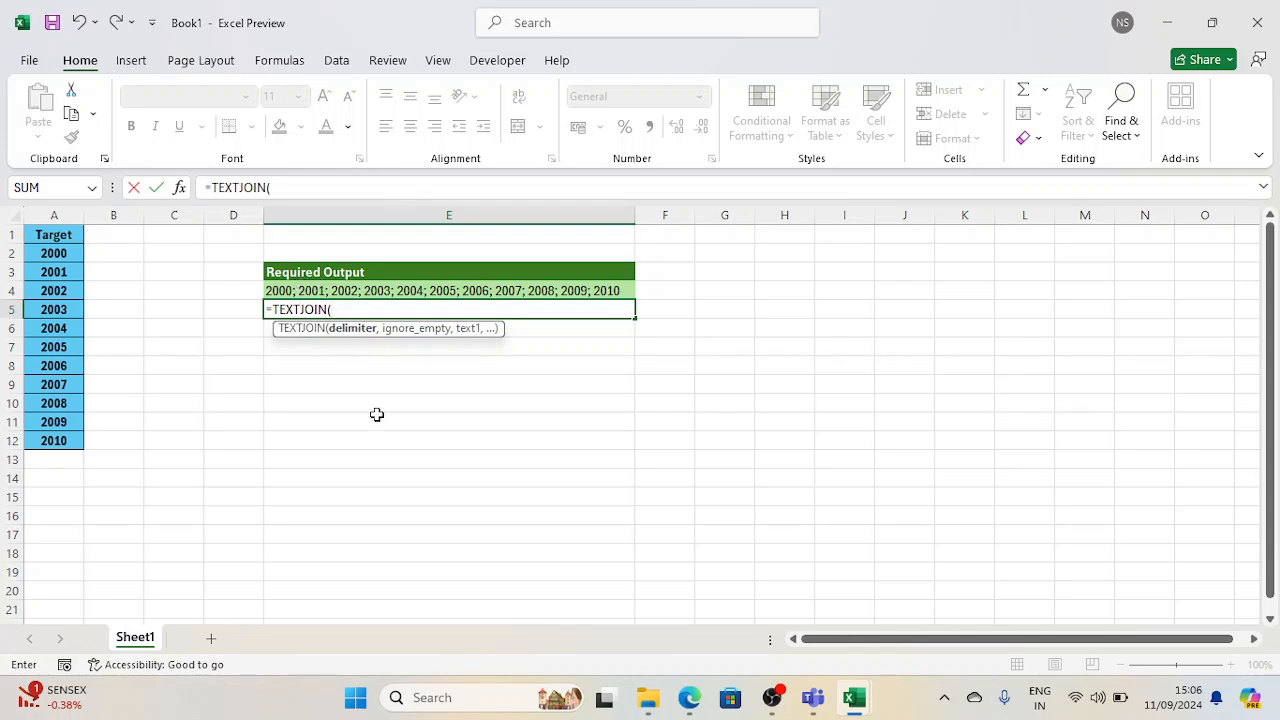
pyautogui.write('"; ",')
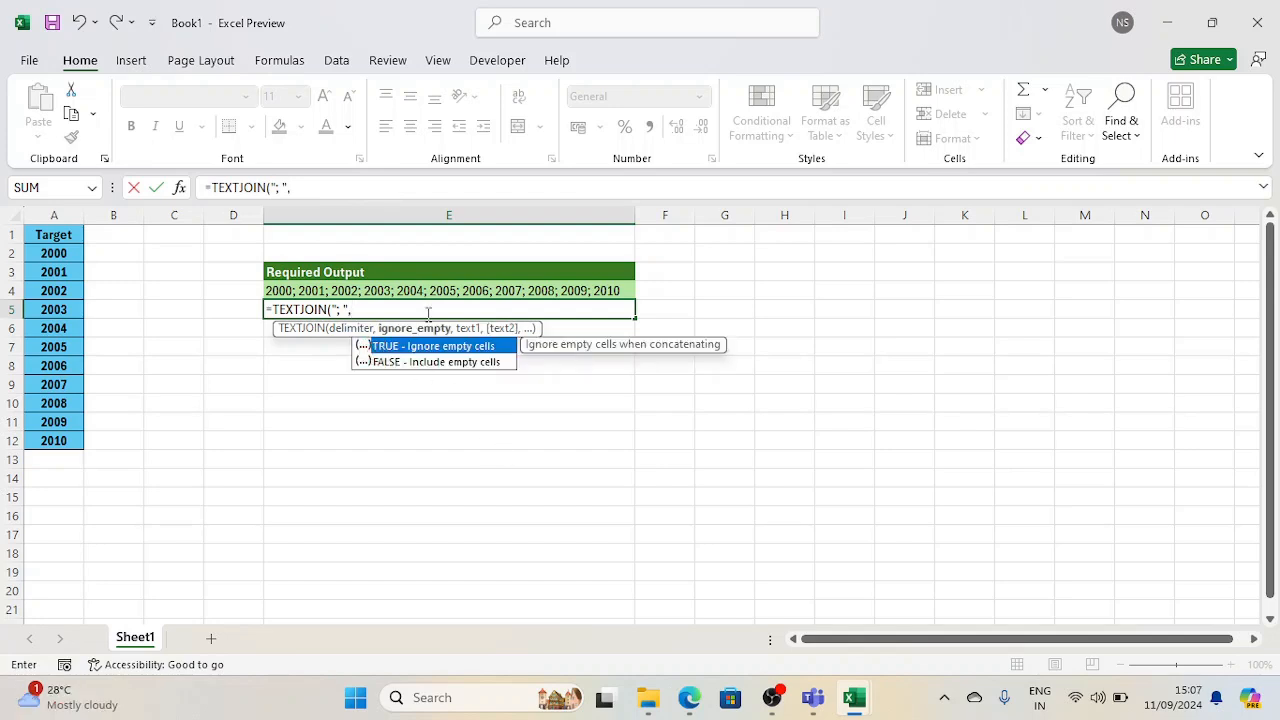
pyautogui.press('Tab')
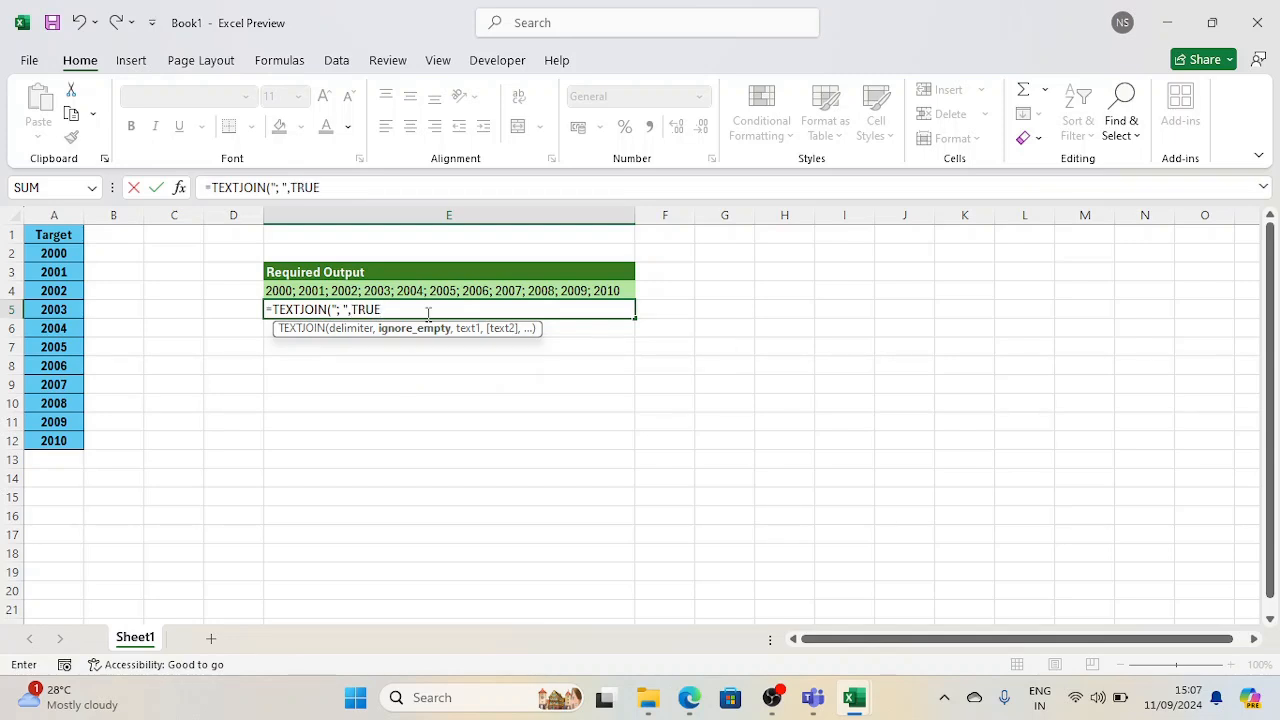
pyautogui.write(',')
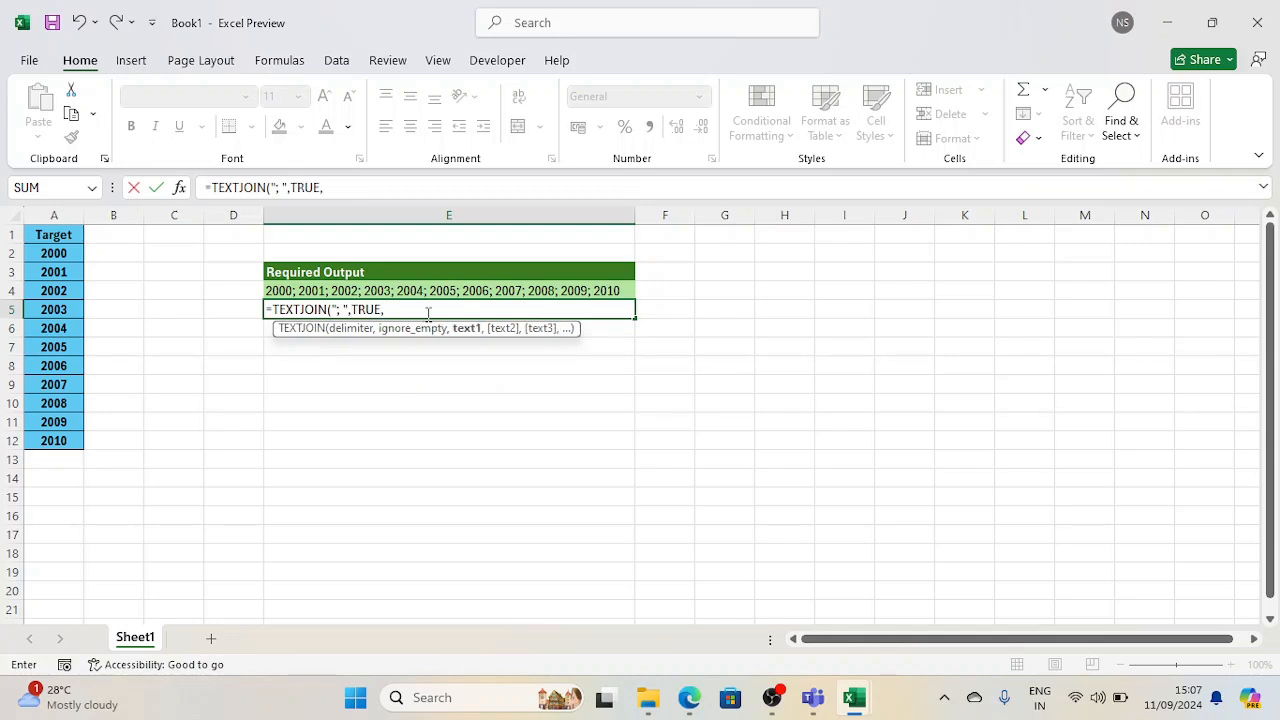
pyautogui.click(173, 290)
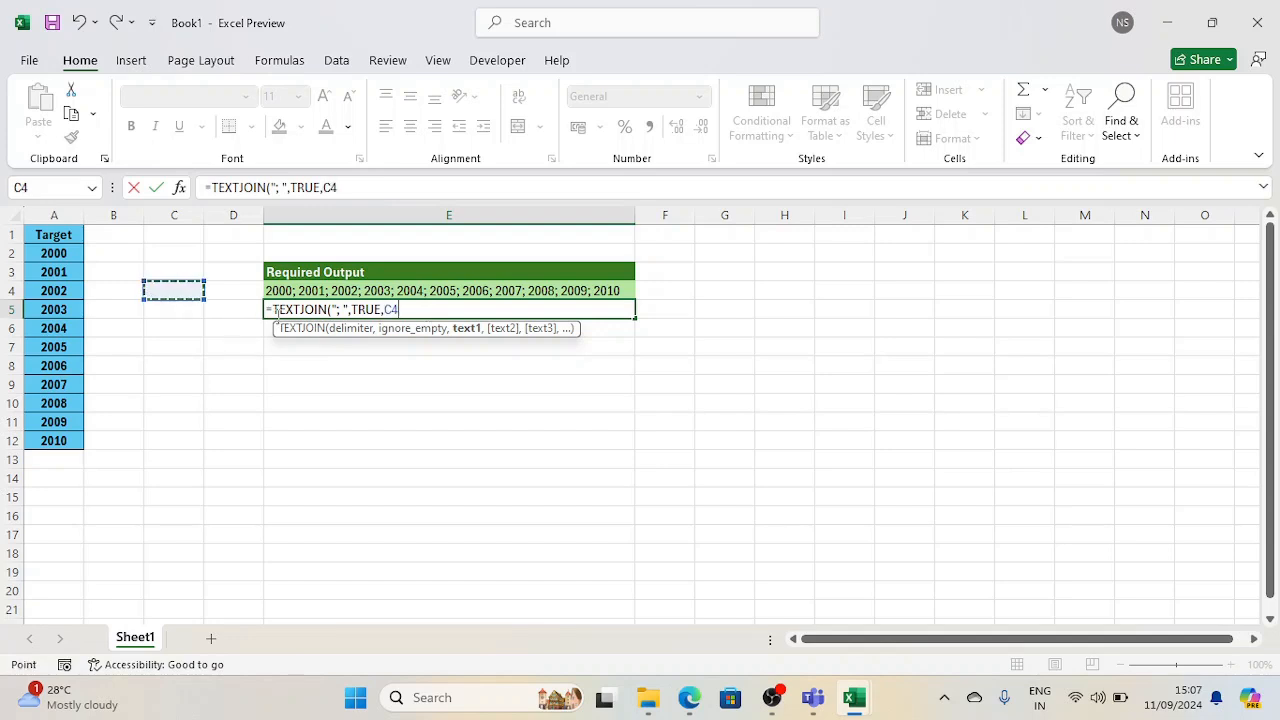
pyautogui.moveTo(74, 251); pyautogui.dragTo(71, 433)
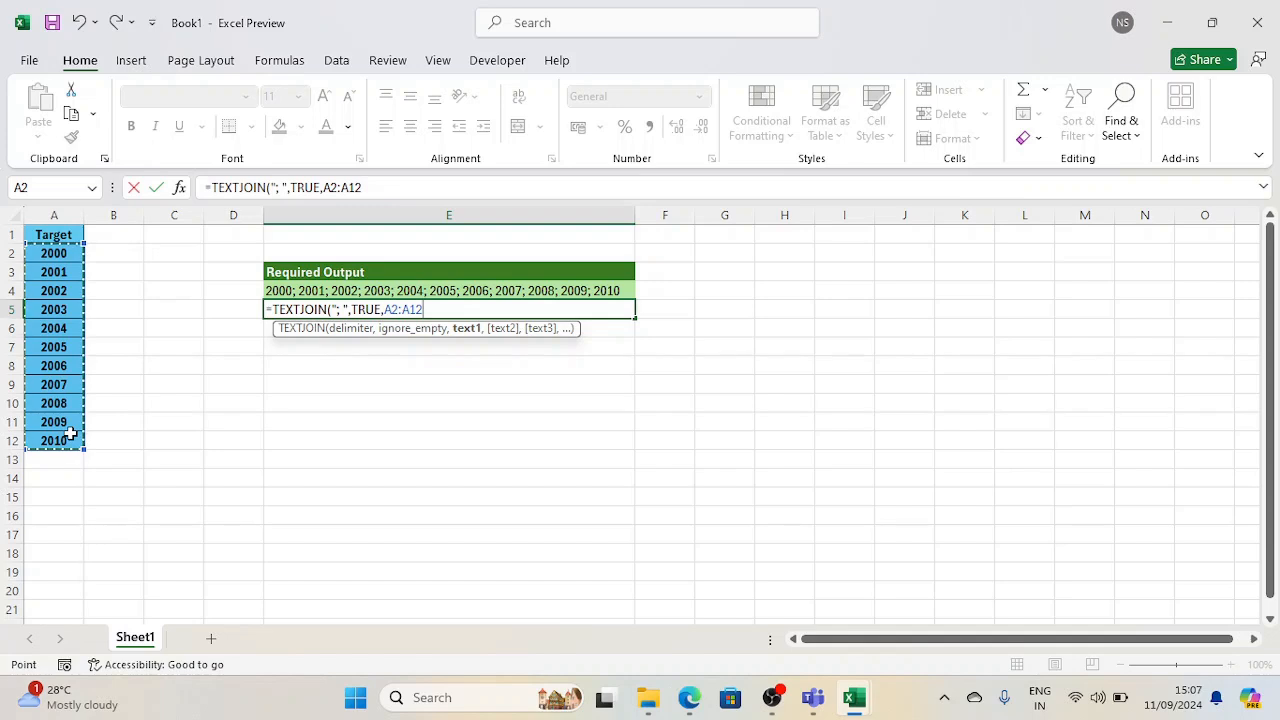
pyautogui.write(')')
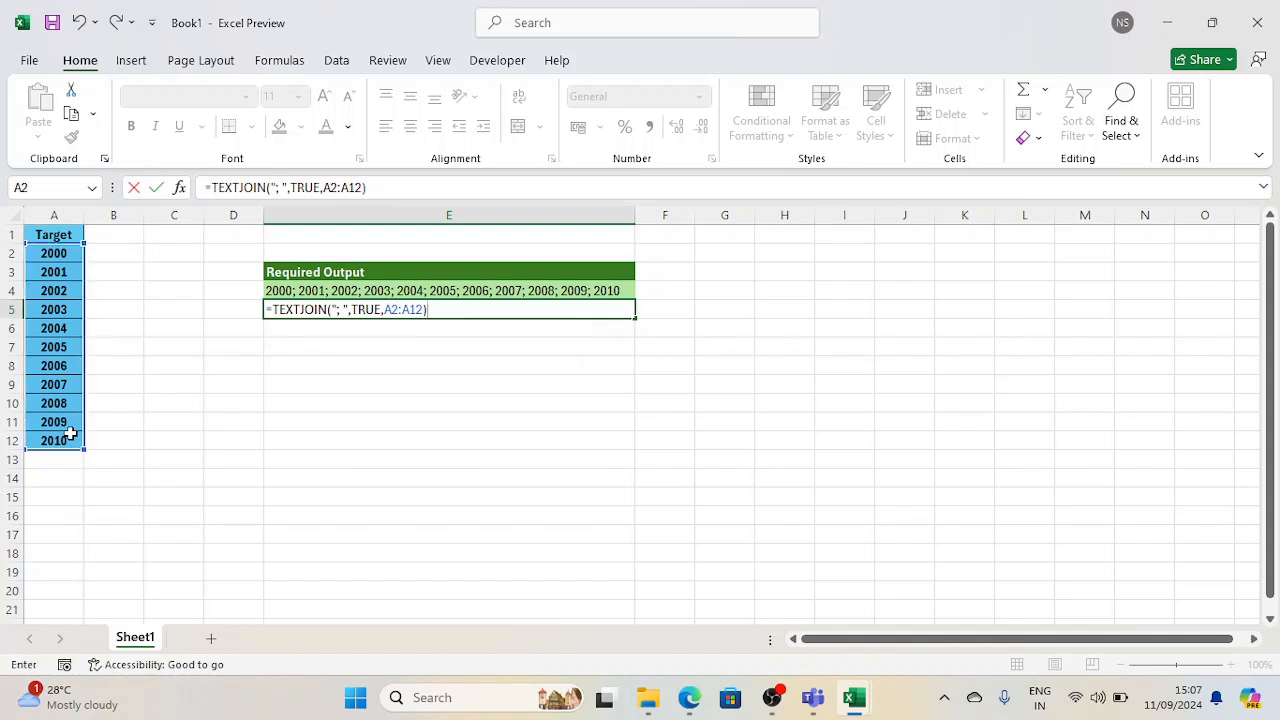
pyautogui.press('Return')
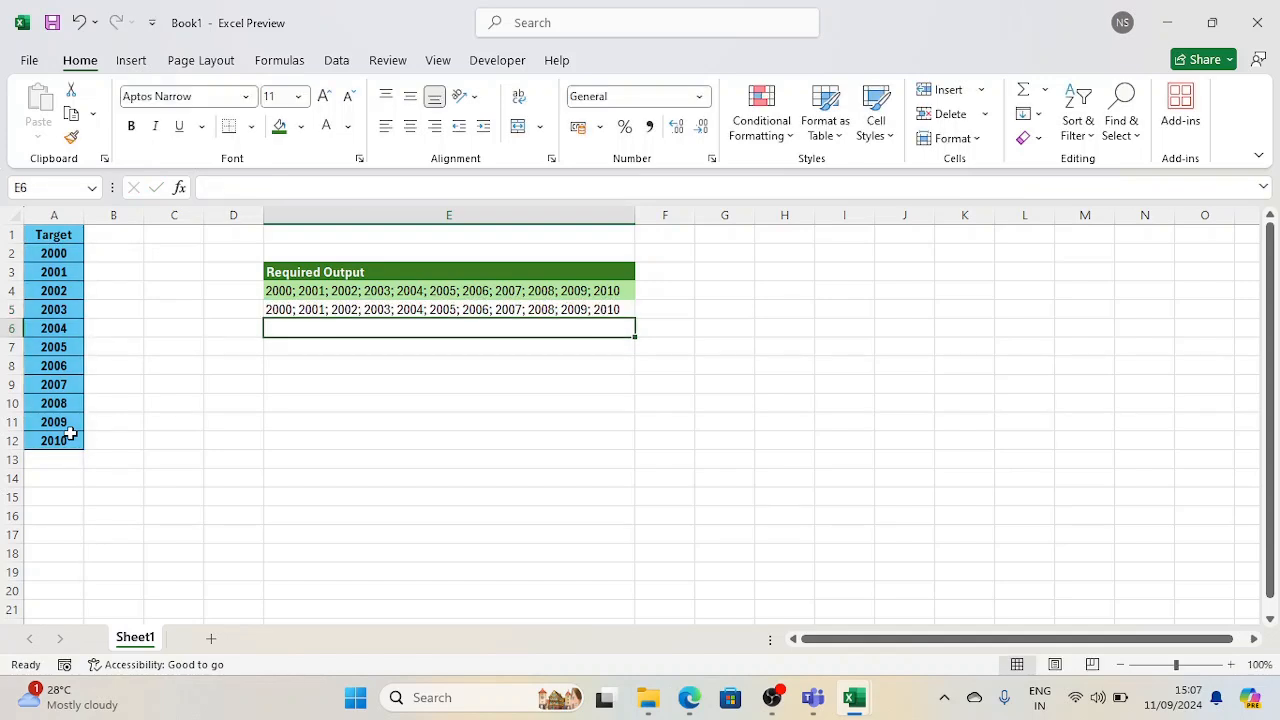
pyautogui.press('Up')
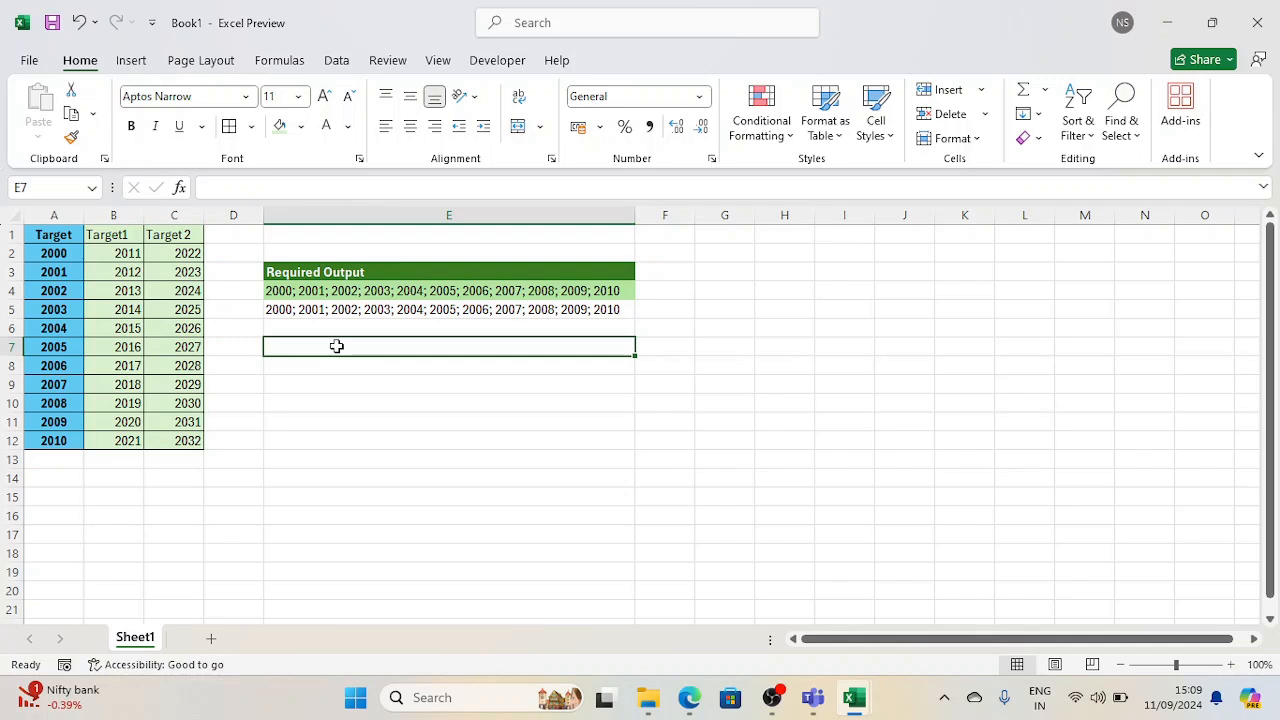
# Start a TEXTJOIN formula in cell E7 with "; " as the delimiter and TRUE to ignore empty cells
pyautogui.write('=')
pyautogui.press('Escape')
pyautogui.write('=text')
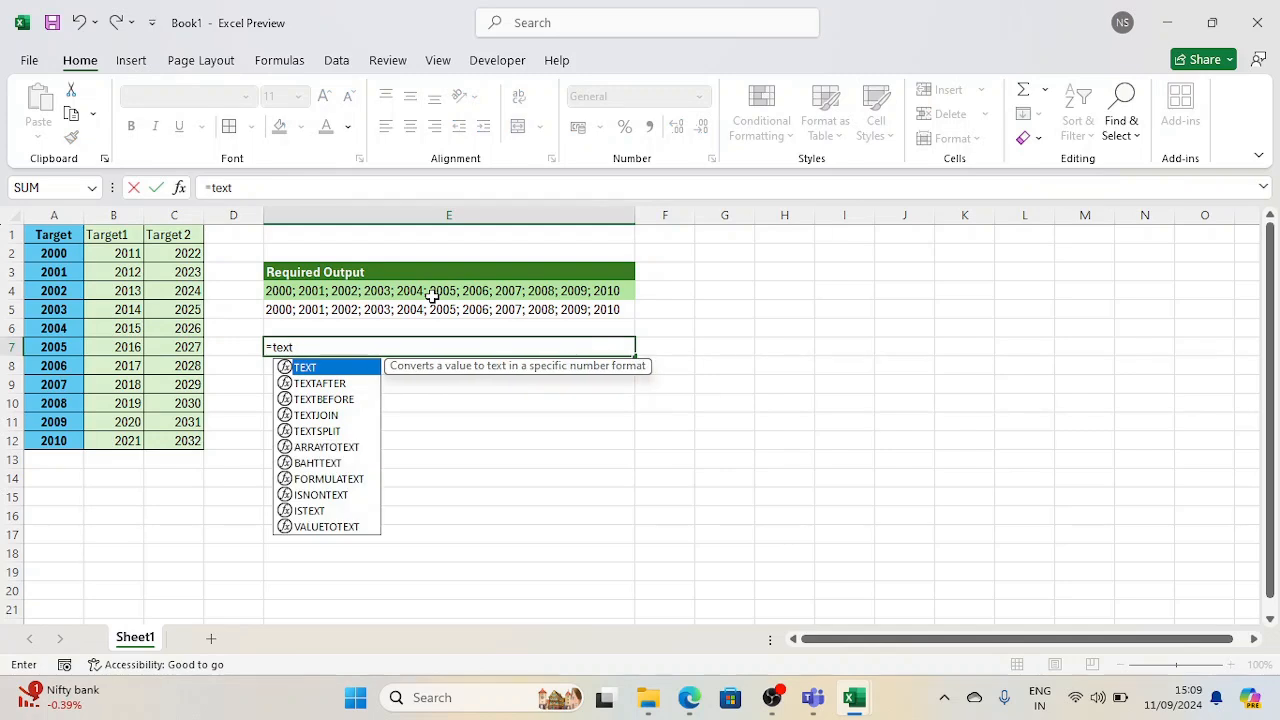
pyautogui.press('Down')
pyautogui.press('Down')
pyautogui.press('Down')
pyautogui.press('Tab')
pyautogui.write('"')
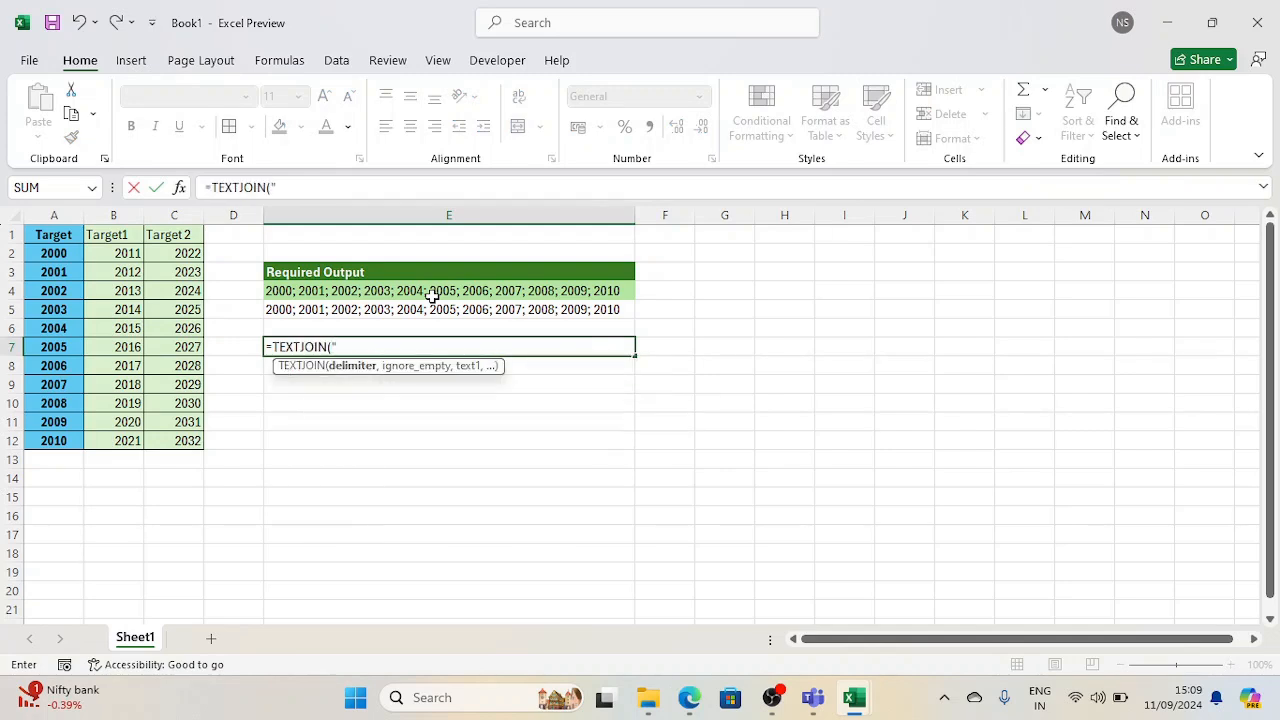
pyautogui.write('; ",')
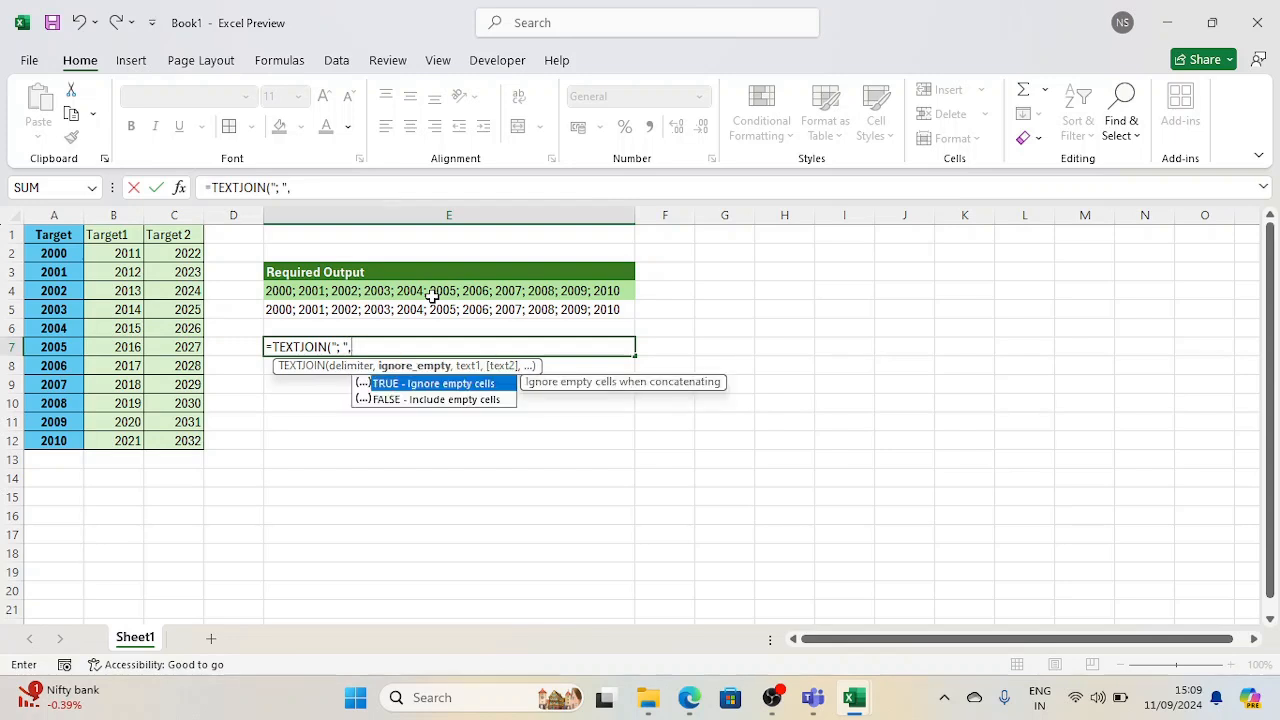
pyautogui.press('Tab')
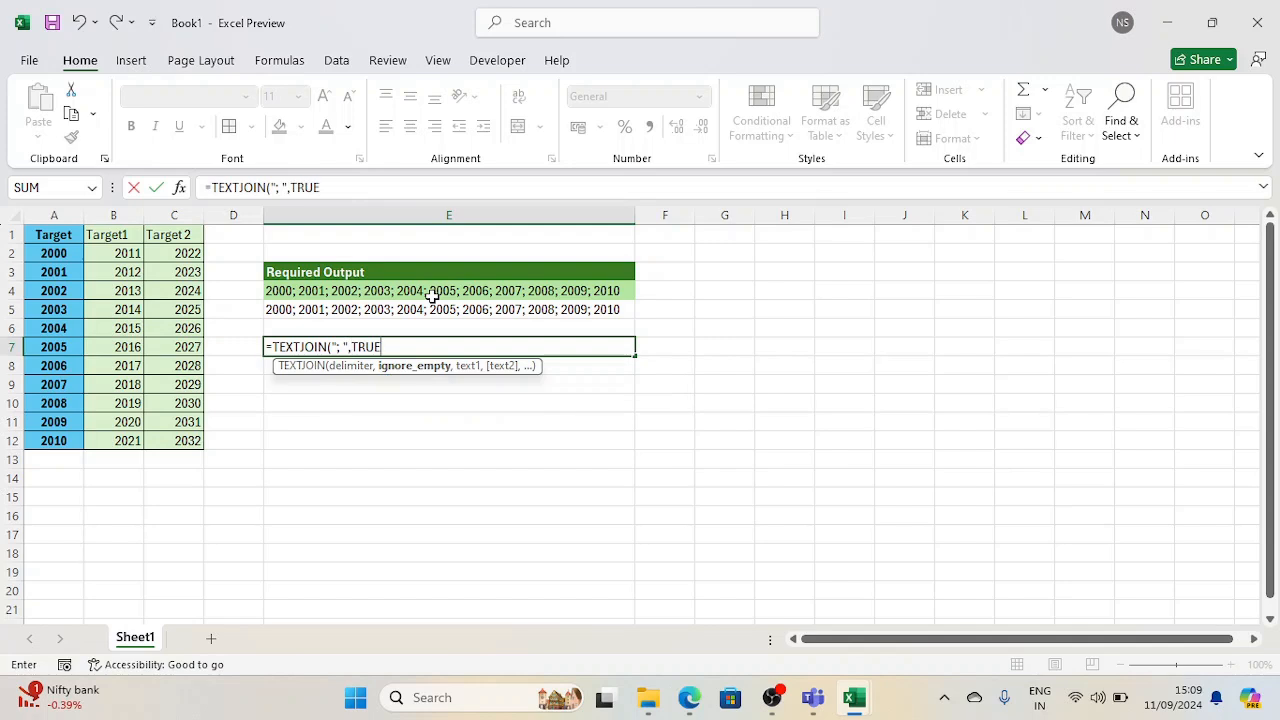
pyautogui.write(',')
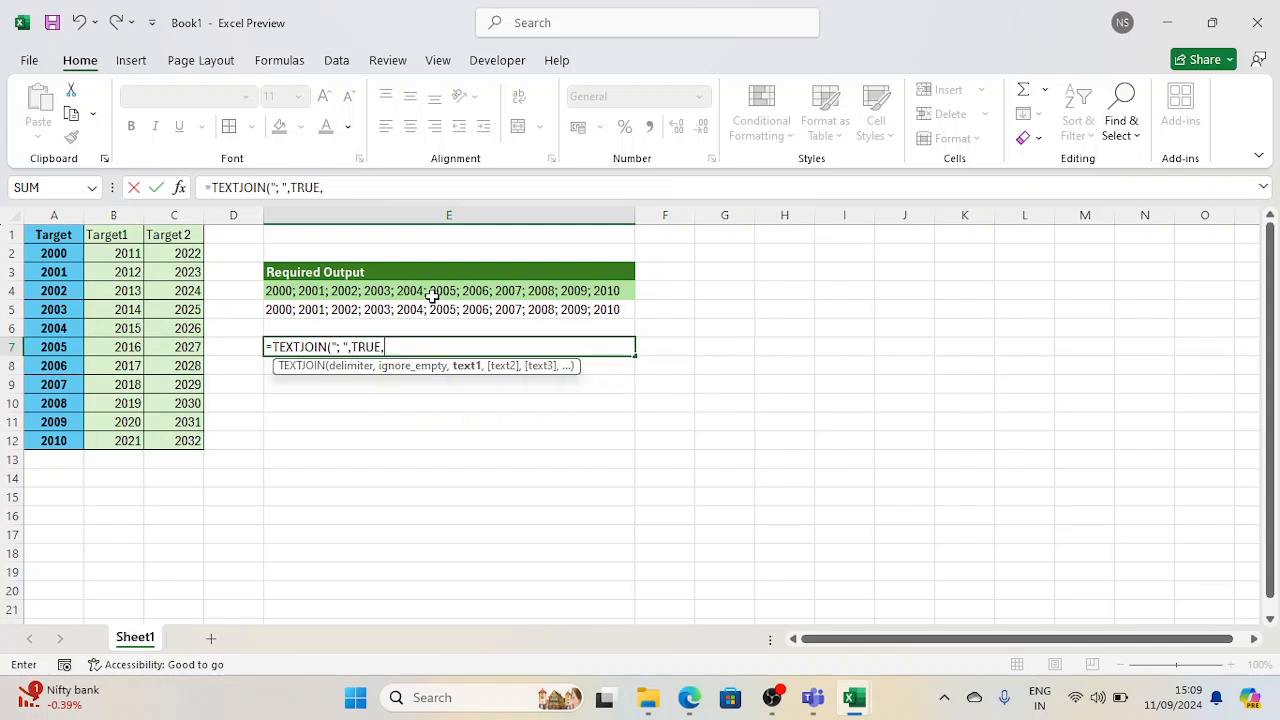
# Add the ranges A2:A12, B2:B12 and C2:C12 as the texts to join and complete the E7 formula
pyautogui.moveTo(49, 253); pyautogui.dragTo(56, 440)
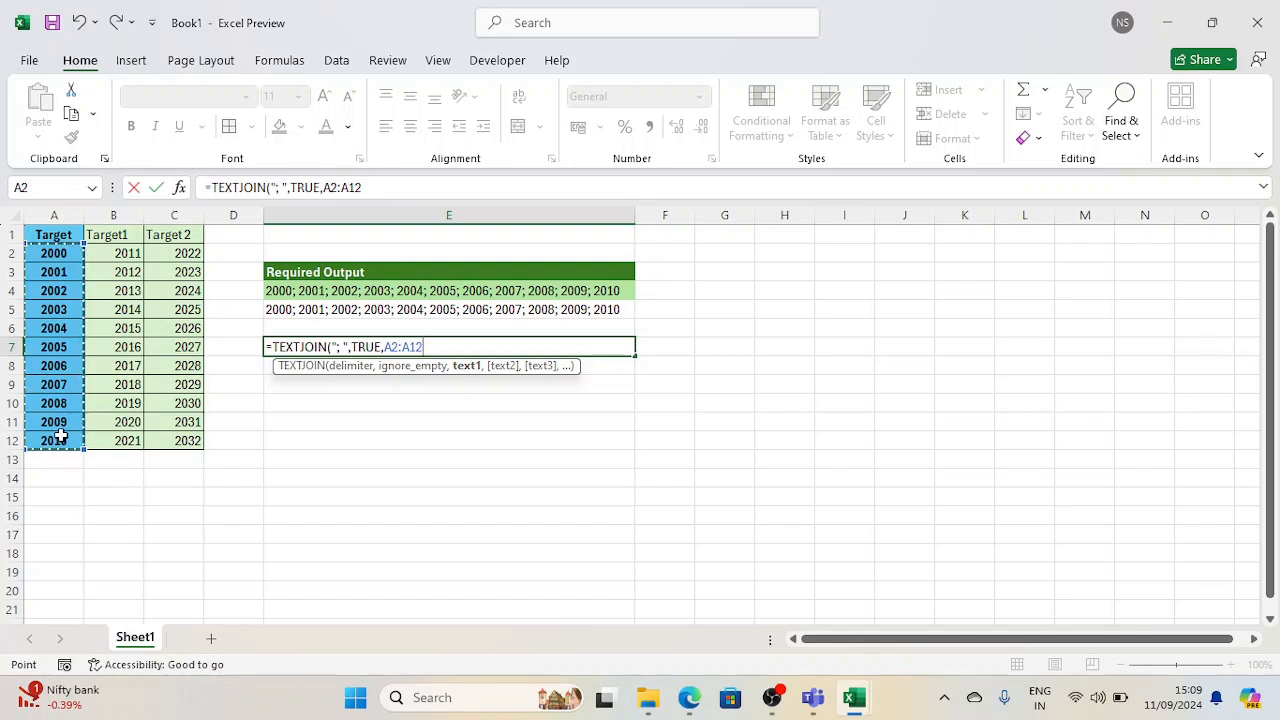
pyautogui.write(',')
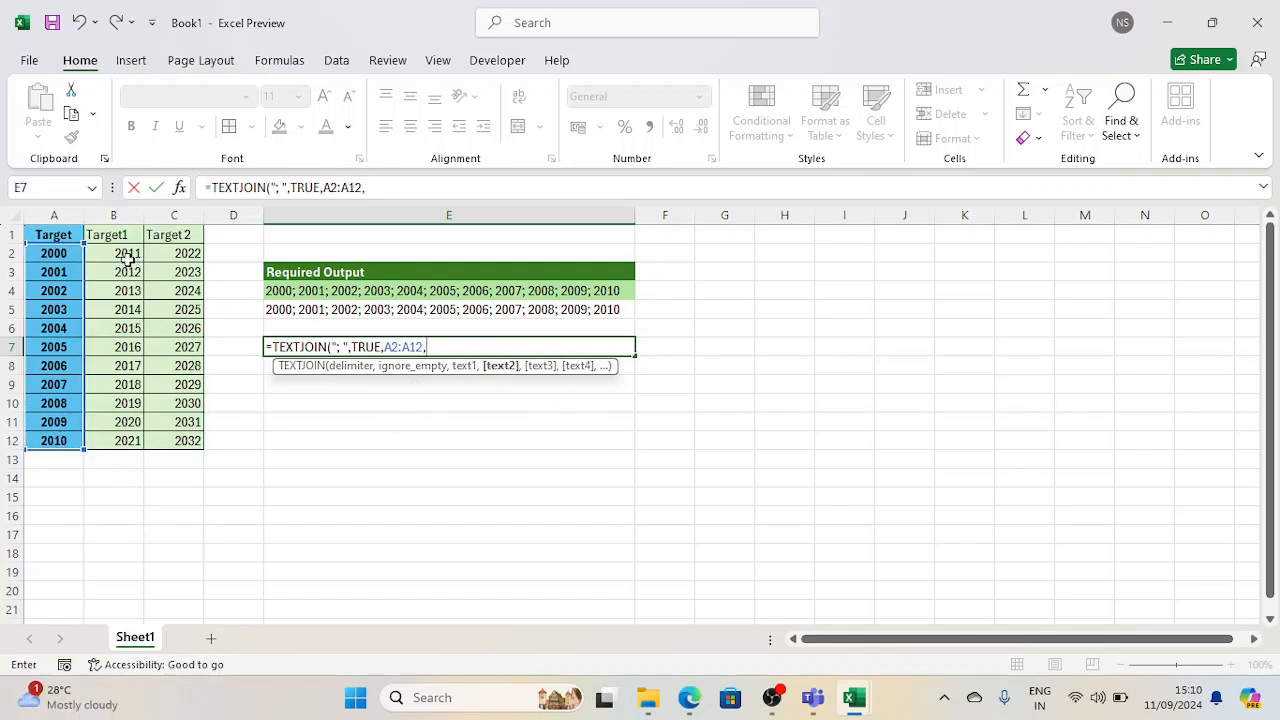
pyautogui.moveTo(128, 258); pyautogui.dragTo(128, 438)
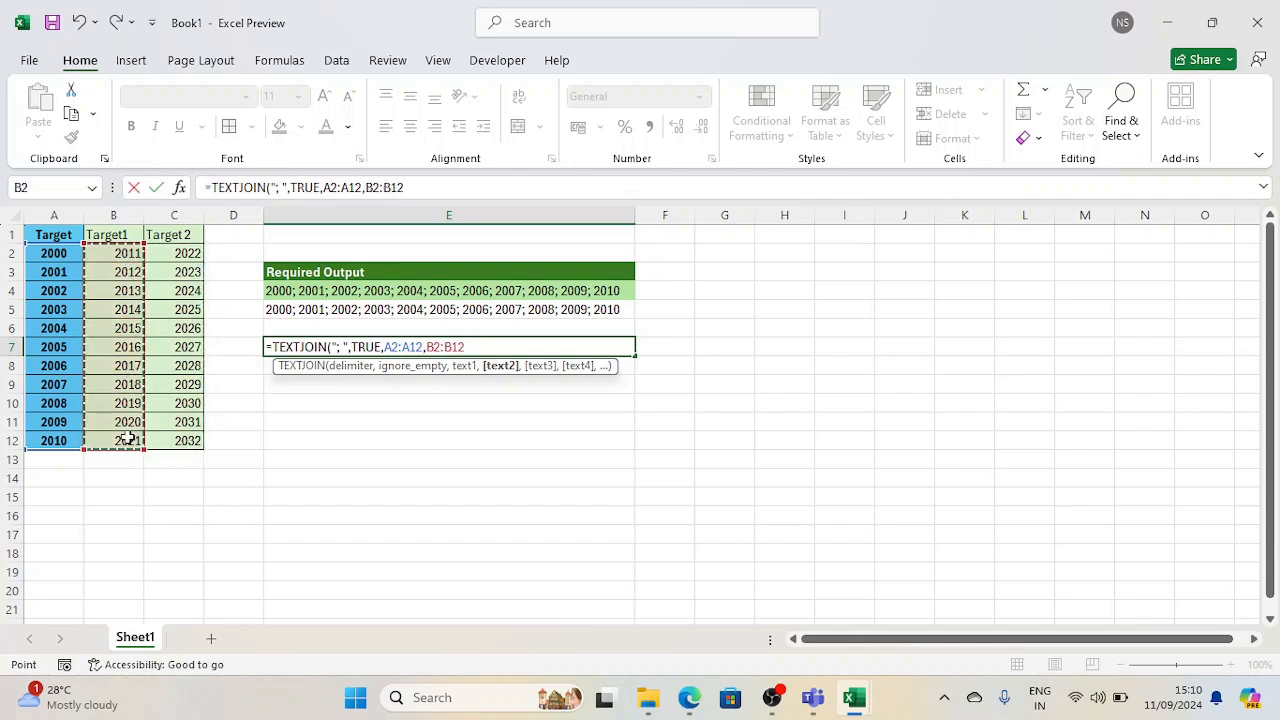
pyautogui.write(',')
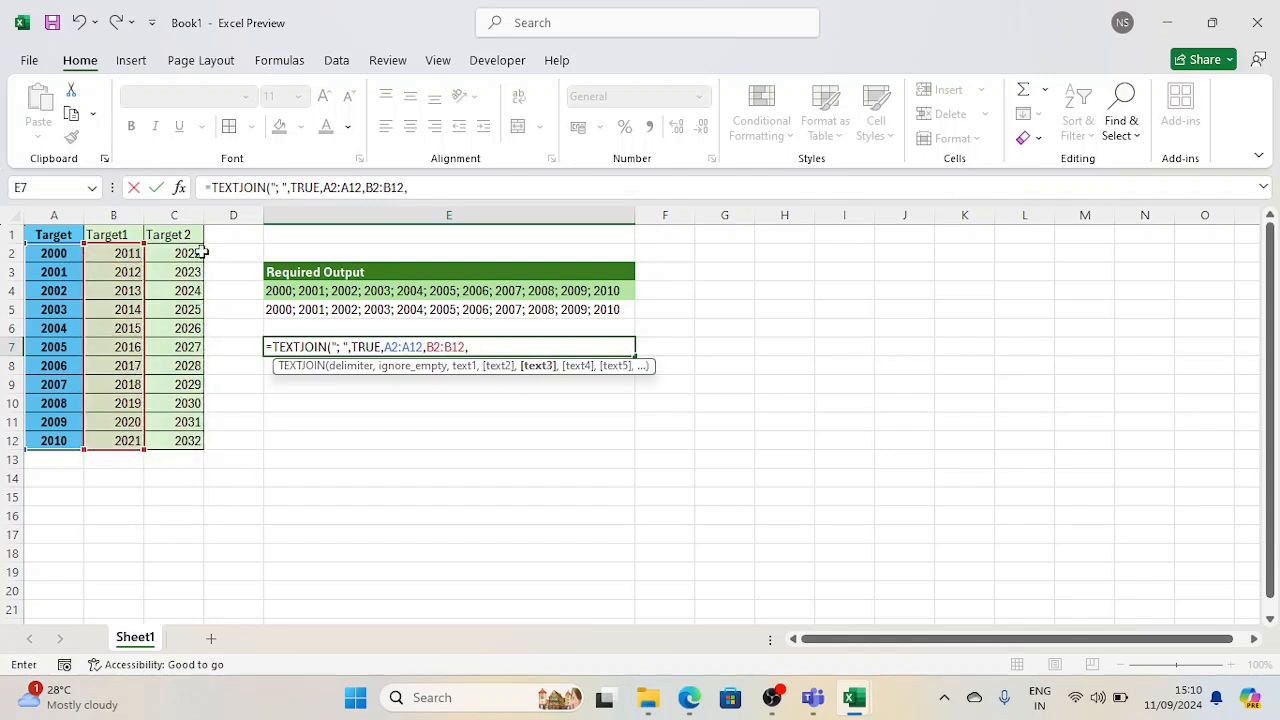
pyautogui.moveTo(202, 252); pyautogui.dragTo(190, 441)
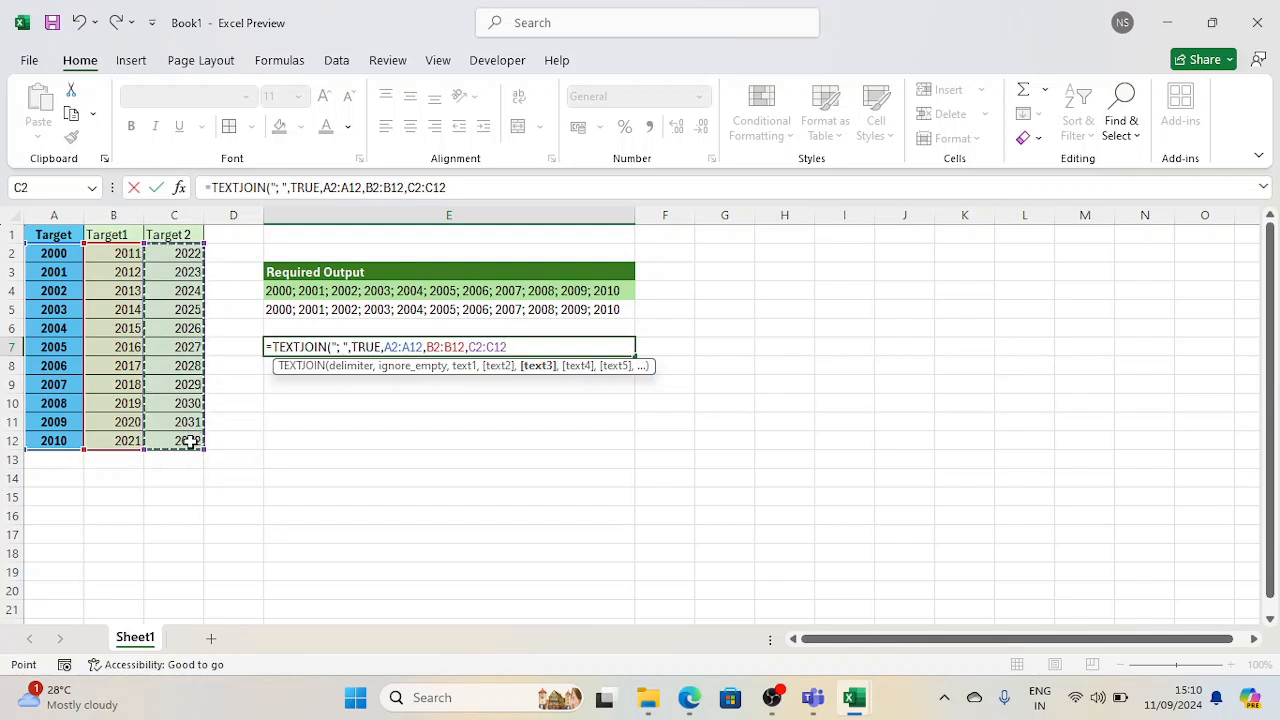
pyautogui.write(')')
pyautogui.press('Return')
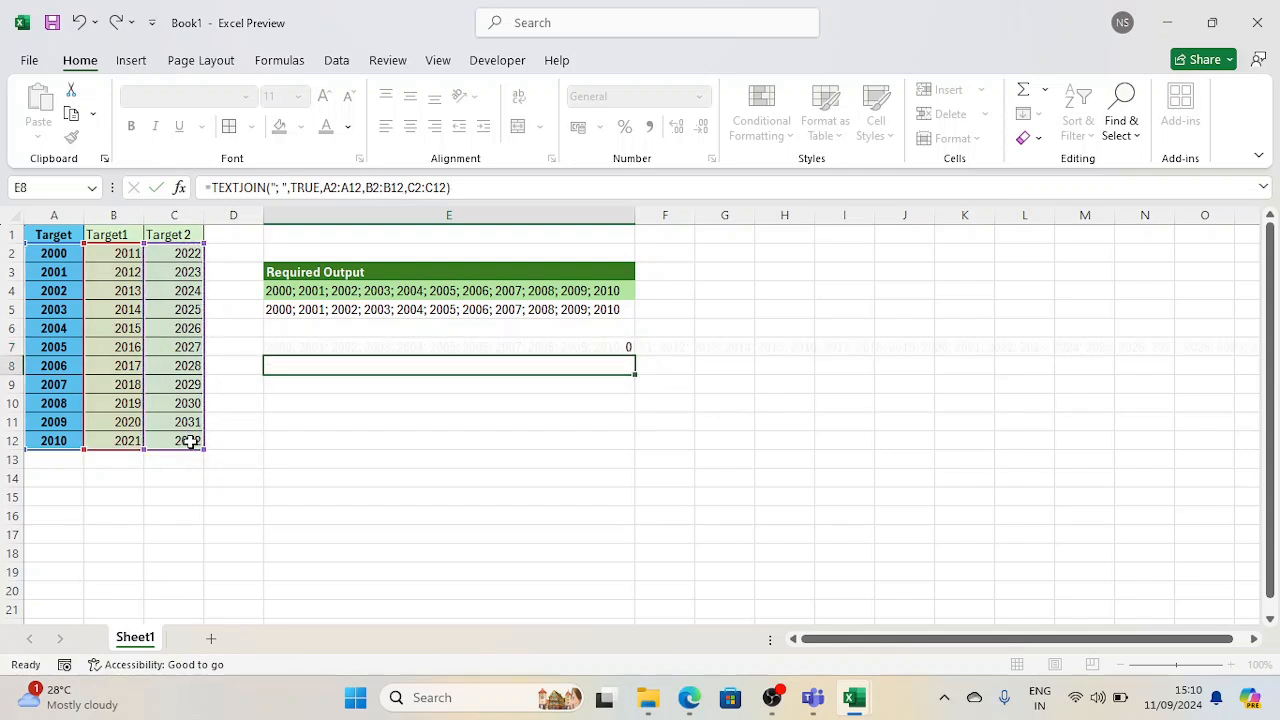
# Replace the formula in E7 with its pasted value and enlarge the formula bar to several lines
pyautogui.press('Up')
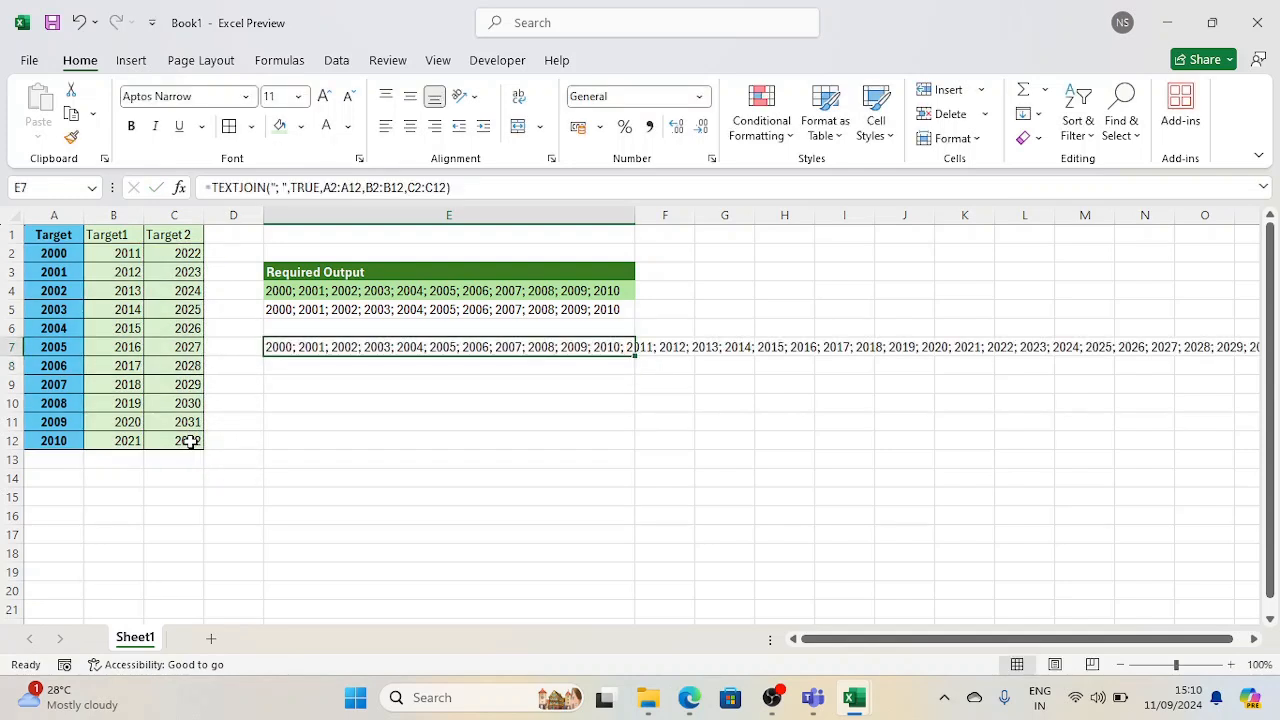
pyautogui.hotkey('ctrl', 'c')
pyautogui.hotkey('ctrl', 'alt', 'v')
pyautogui.press('v')
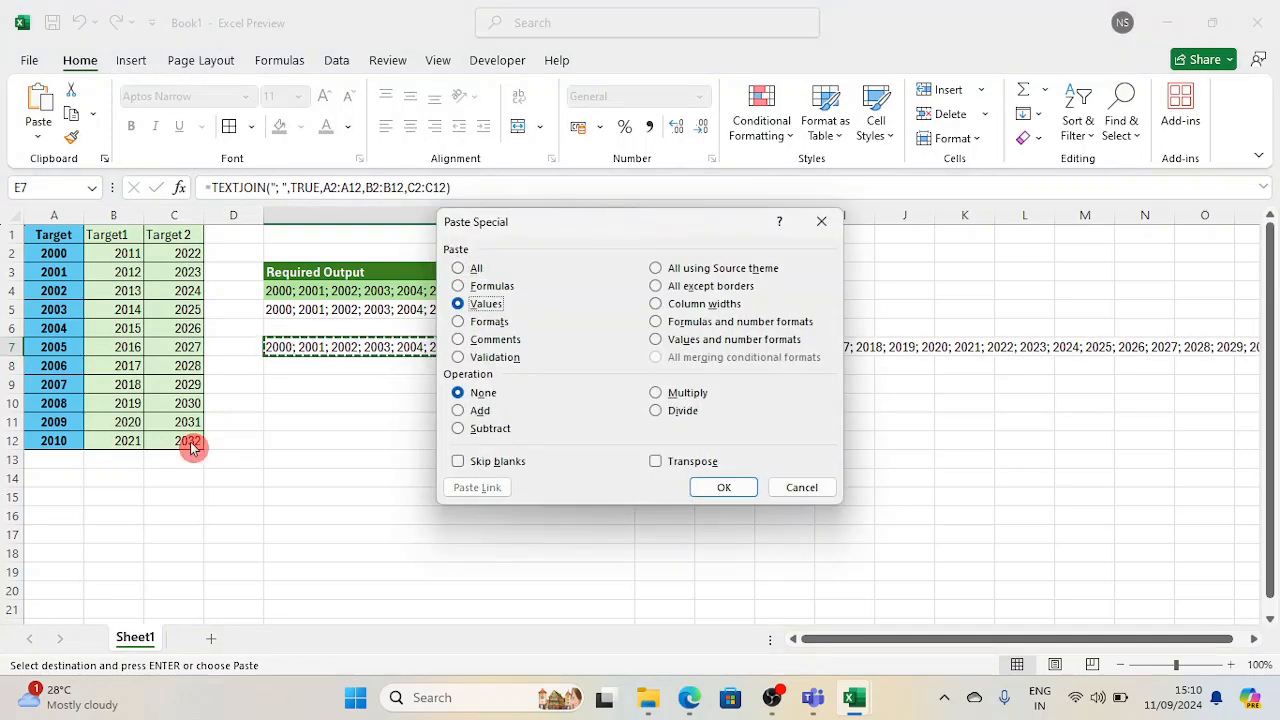
pyautogui.press('Return')
pyautogui.press('Escape')
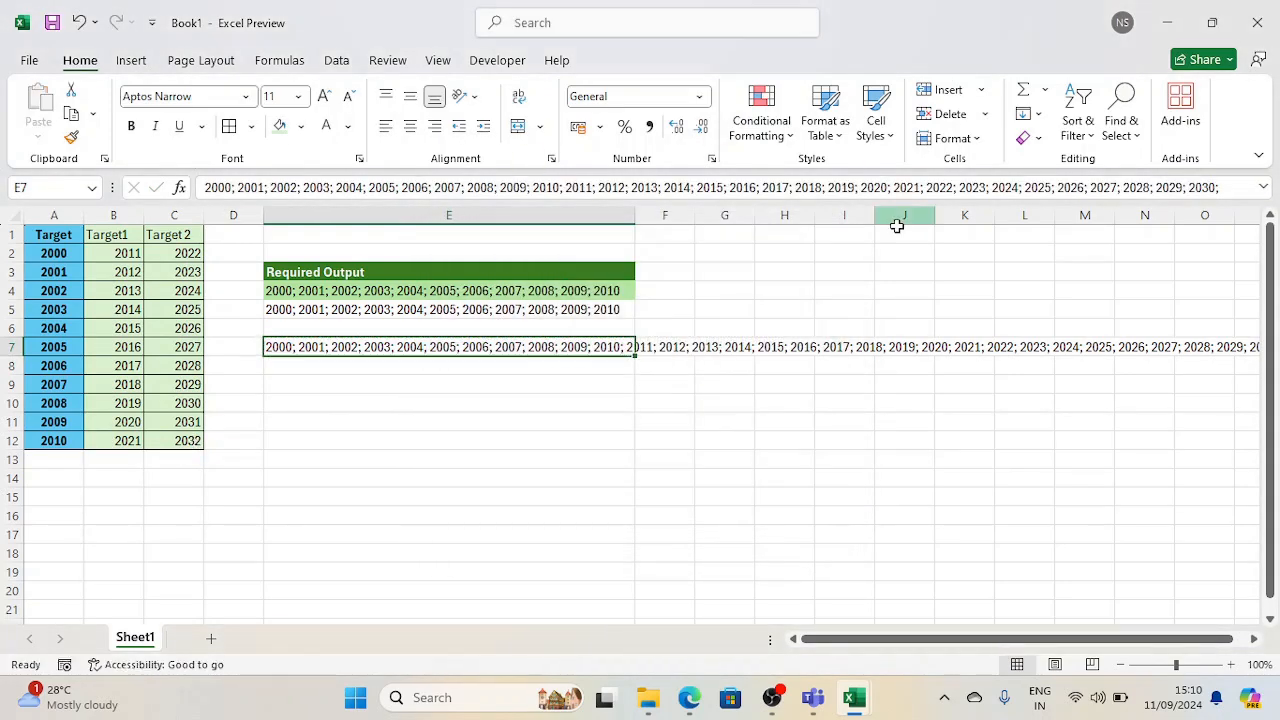
pyautogui.moveTo(931, 205); pyautogui.dragTo(935, 280)
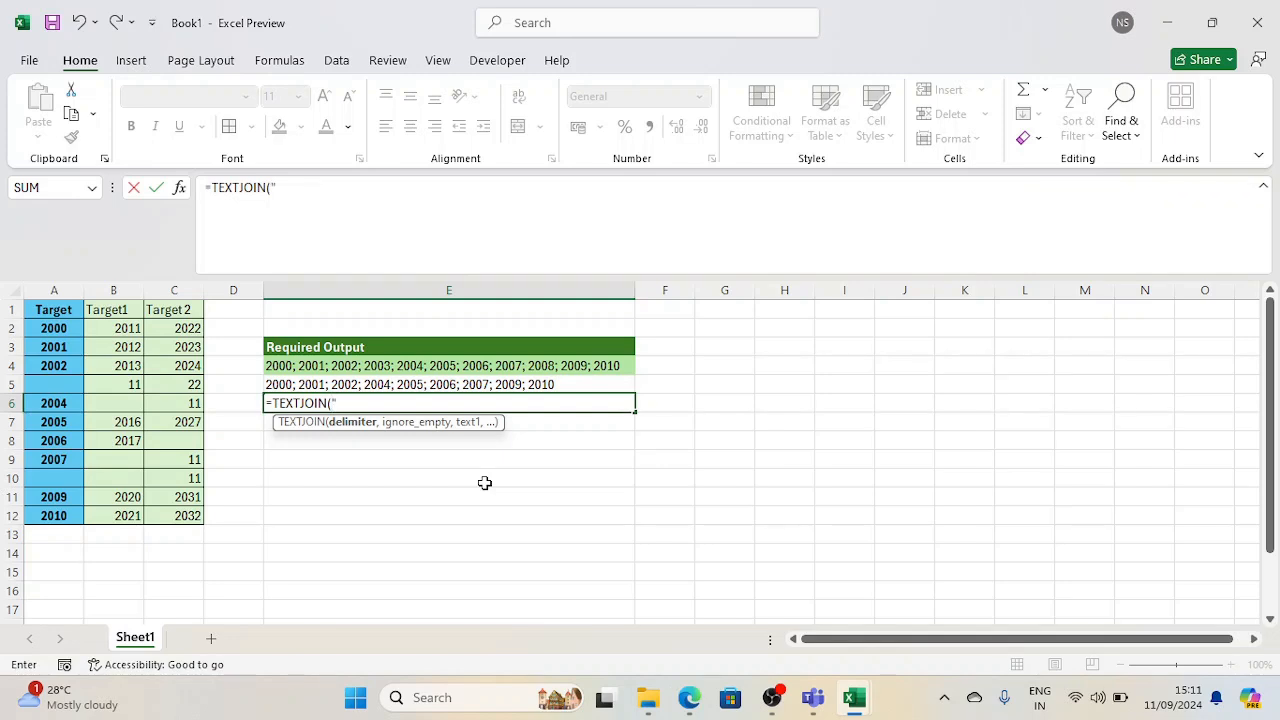
# Complete the formula =TEXTJOIN("; ",FALSE,A2:A12) in E6 to join the Target years with empty cells included
pyautogui.write('; ",')
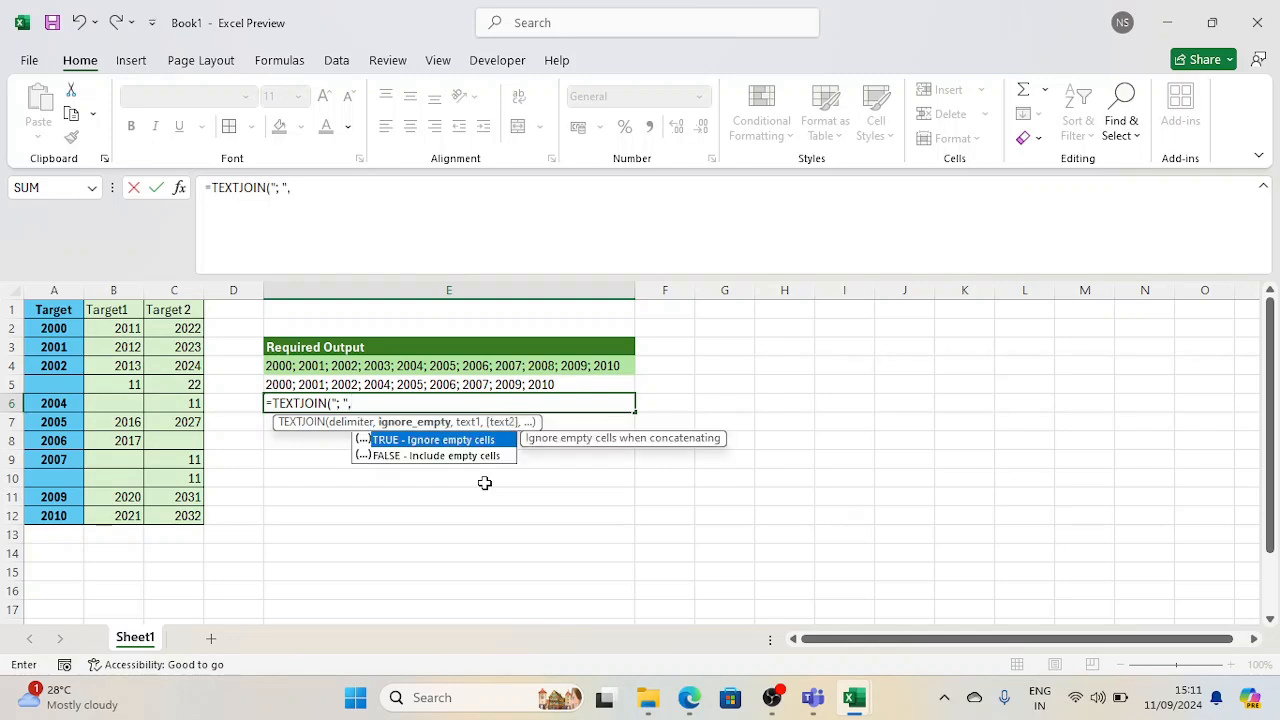
pyautogui.press('Down')
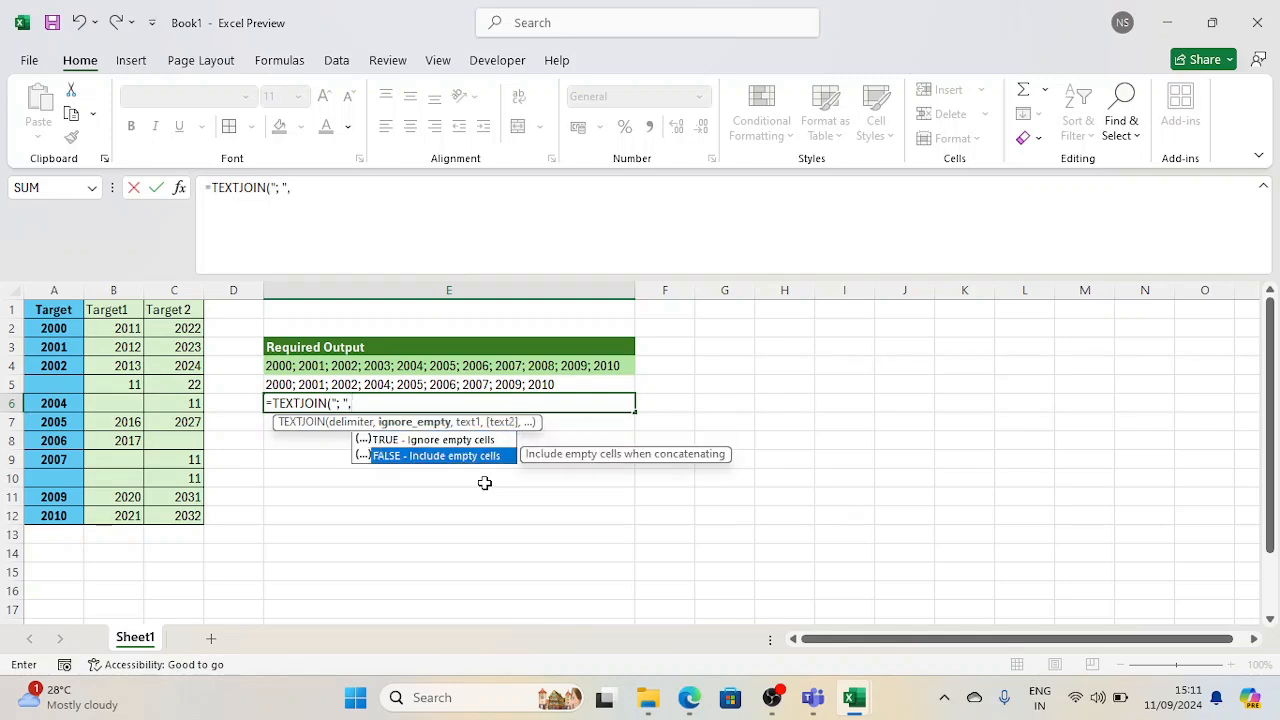
pyautogui.press('Tab')
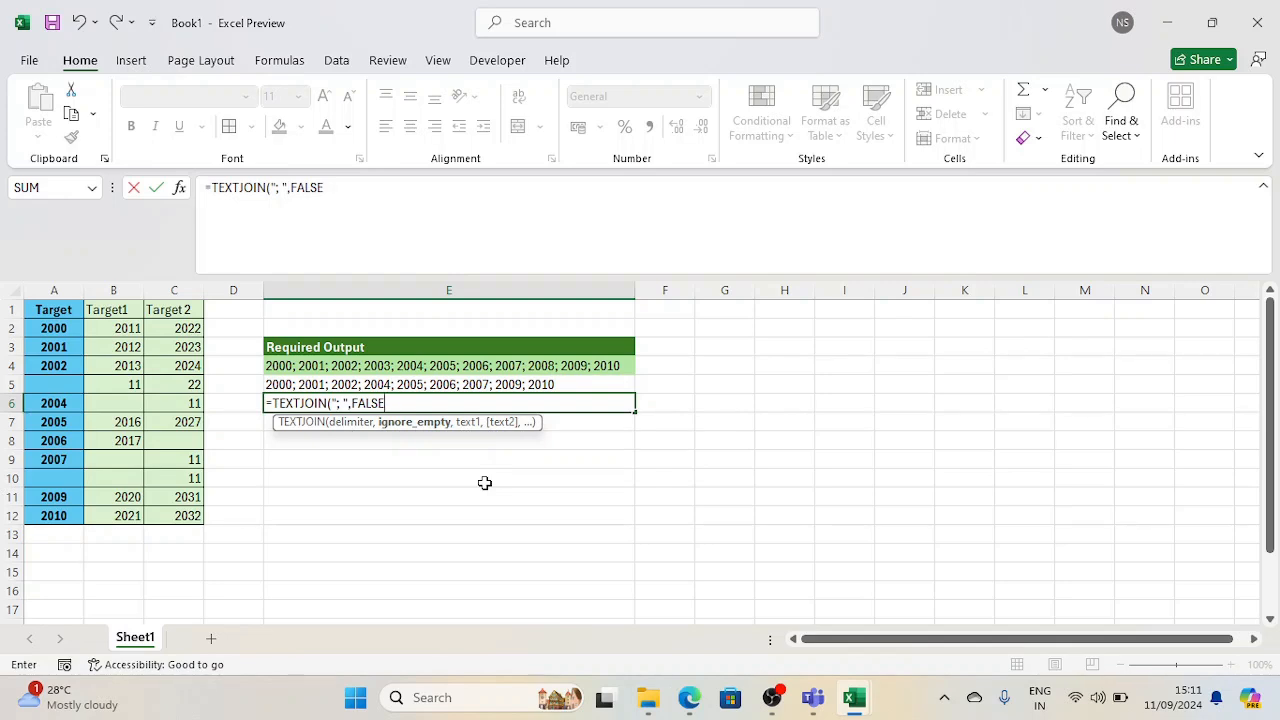
pyautogui.write(',')
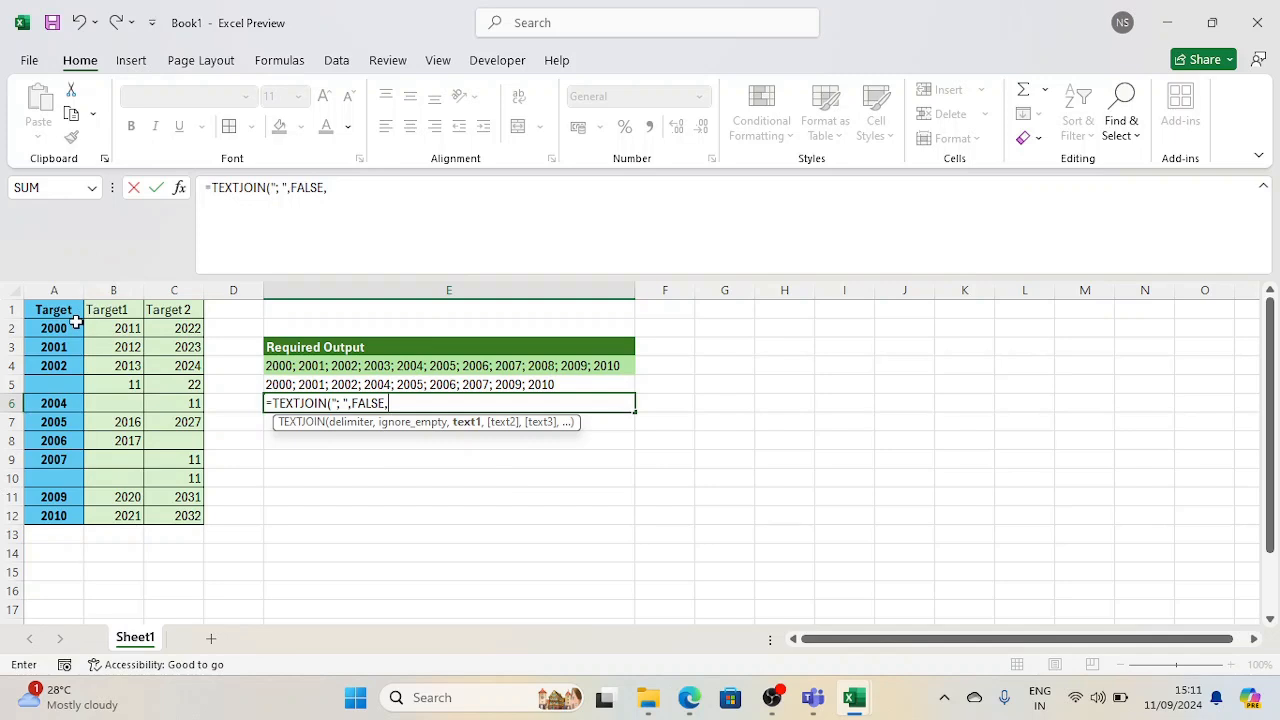
pyautogui.moveTo(70, 330); pyautogui.dragTo(70, 515)
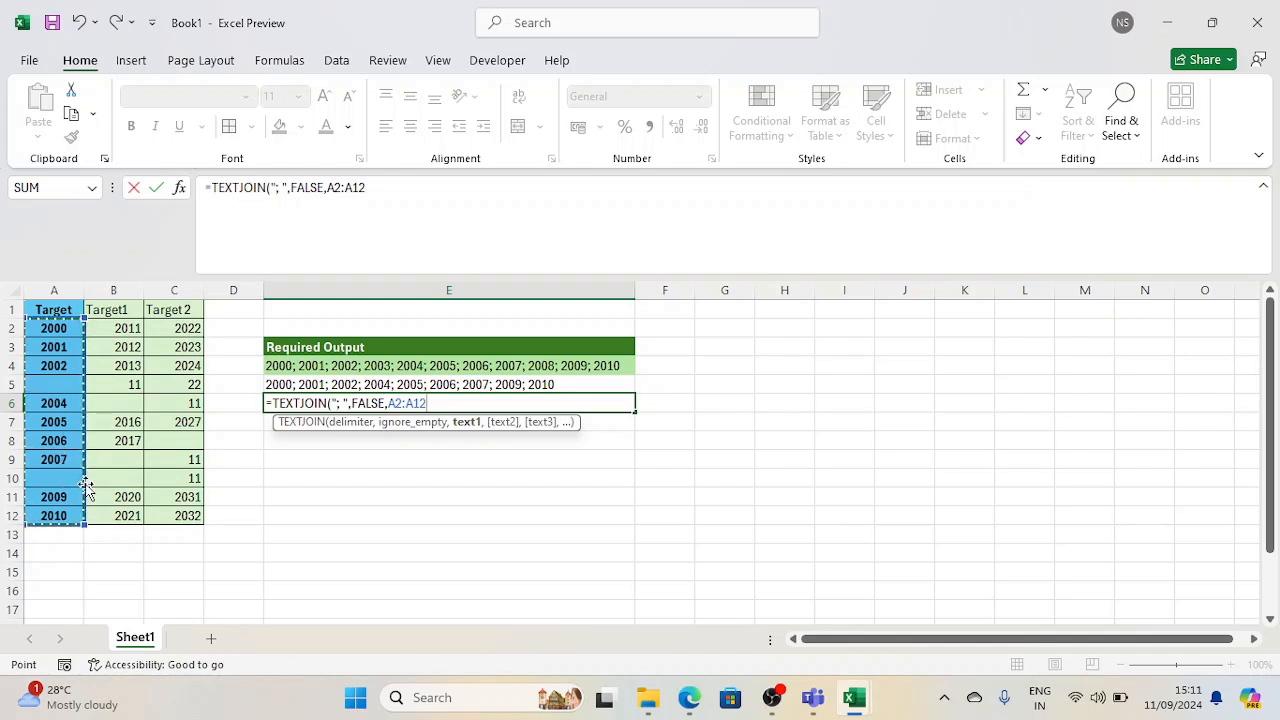
pyautogui.press('Return')
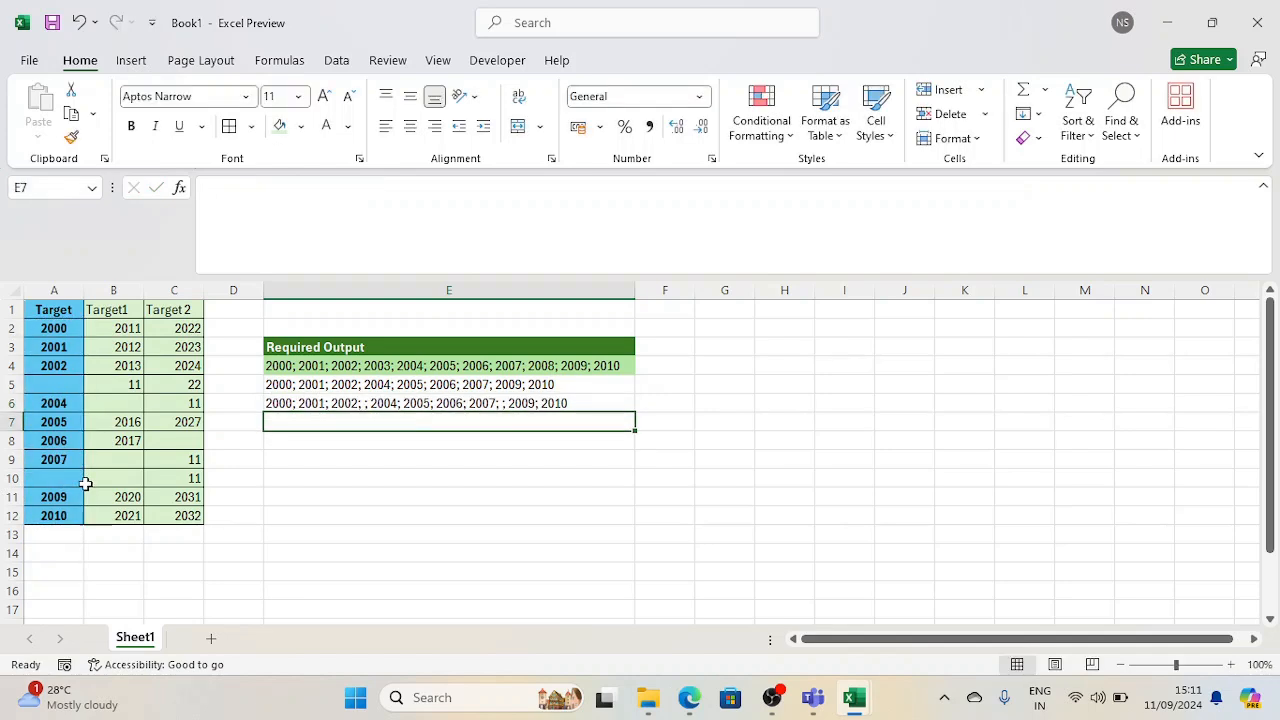
# Replace the formula in E6 with its own result by copying it and pasting as values
pyautogui.press('Up')
pyautogui.hotkey('ctrl', 'c')
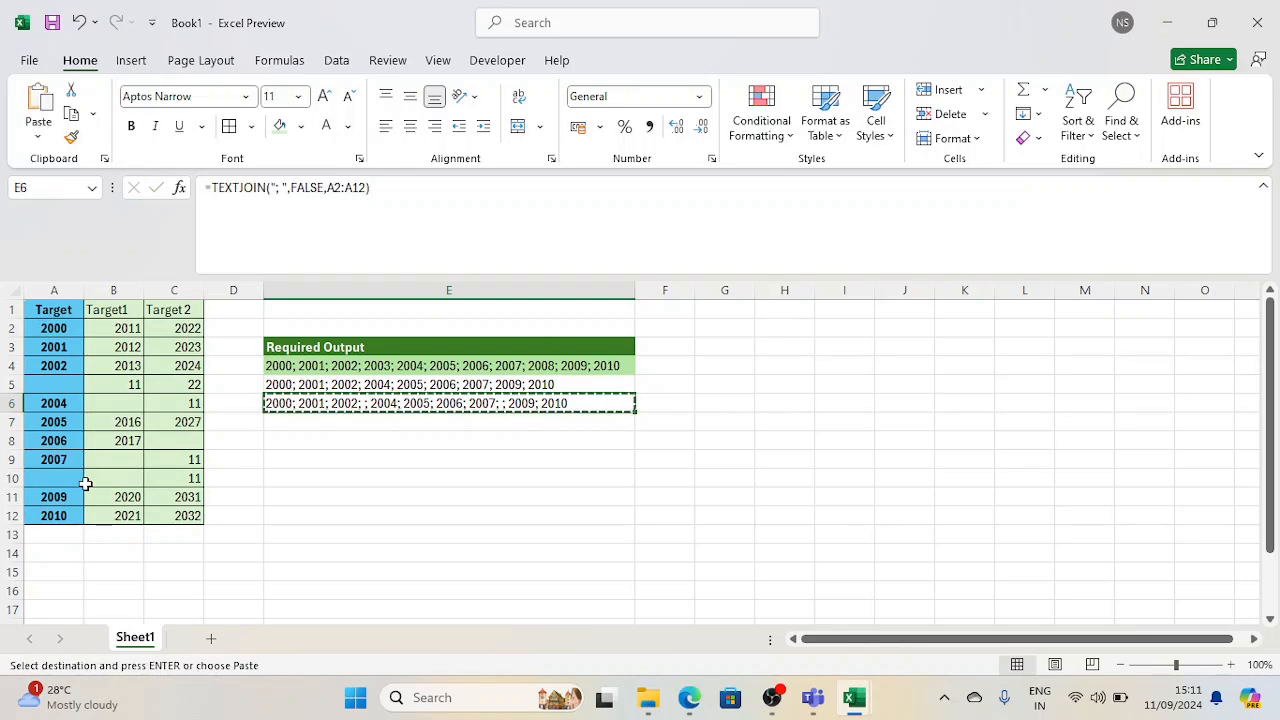
pyautogui.hotkey('ctrl', 'alt', 'v')
pyautogui.press('v')
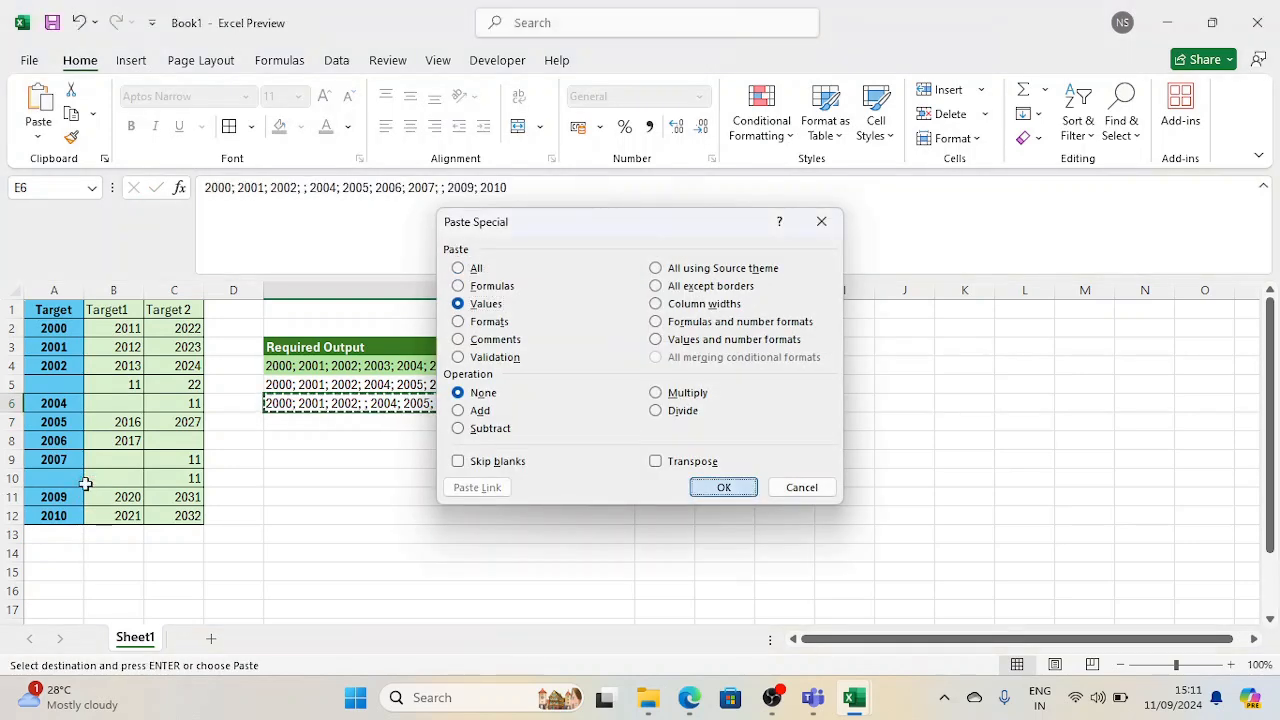
pyautogui.press('Return')
pyautogui.press('Escape')
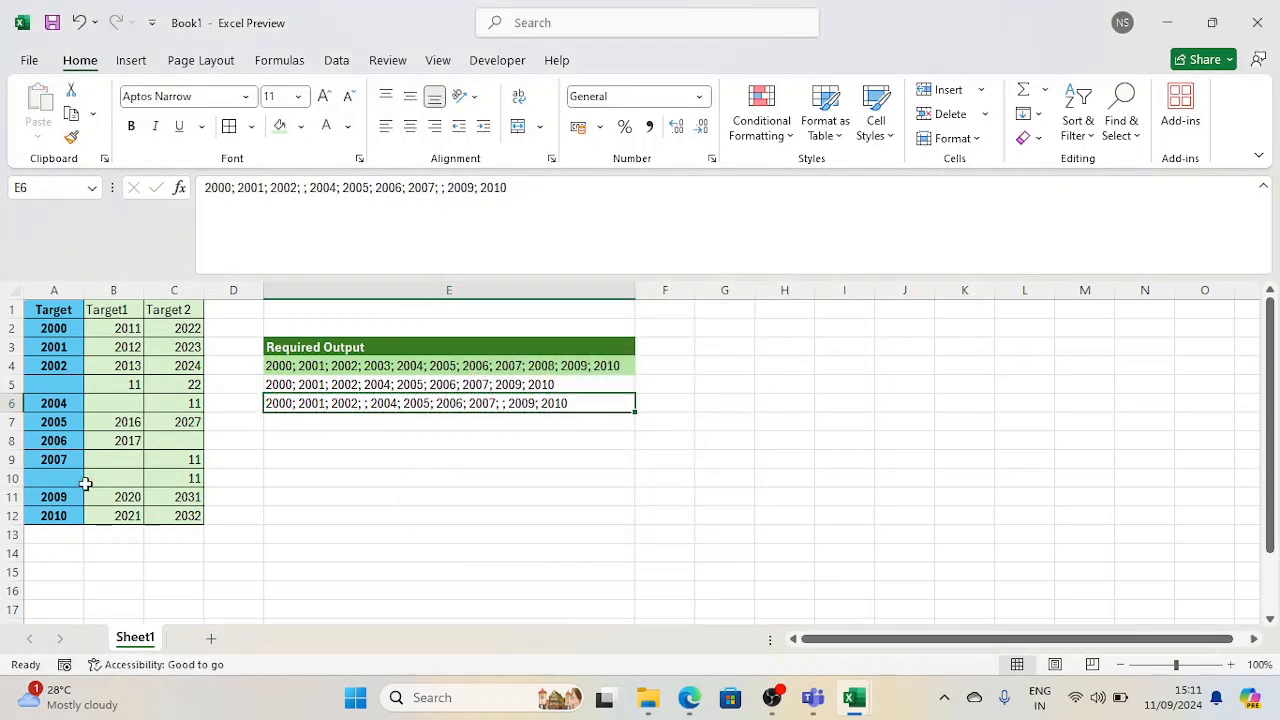
# Examine the separators after 2002 and 2007 in E6's joined text, leaving the cell unedited
pyautogui.click(297, 187)
pyautogui.moveTo(297, 187); pyautogui.dragTo(307, 187)
pyautogui.click(301, 187)
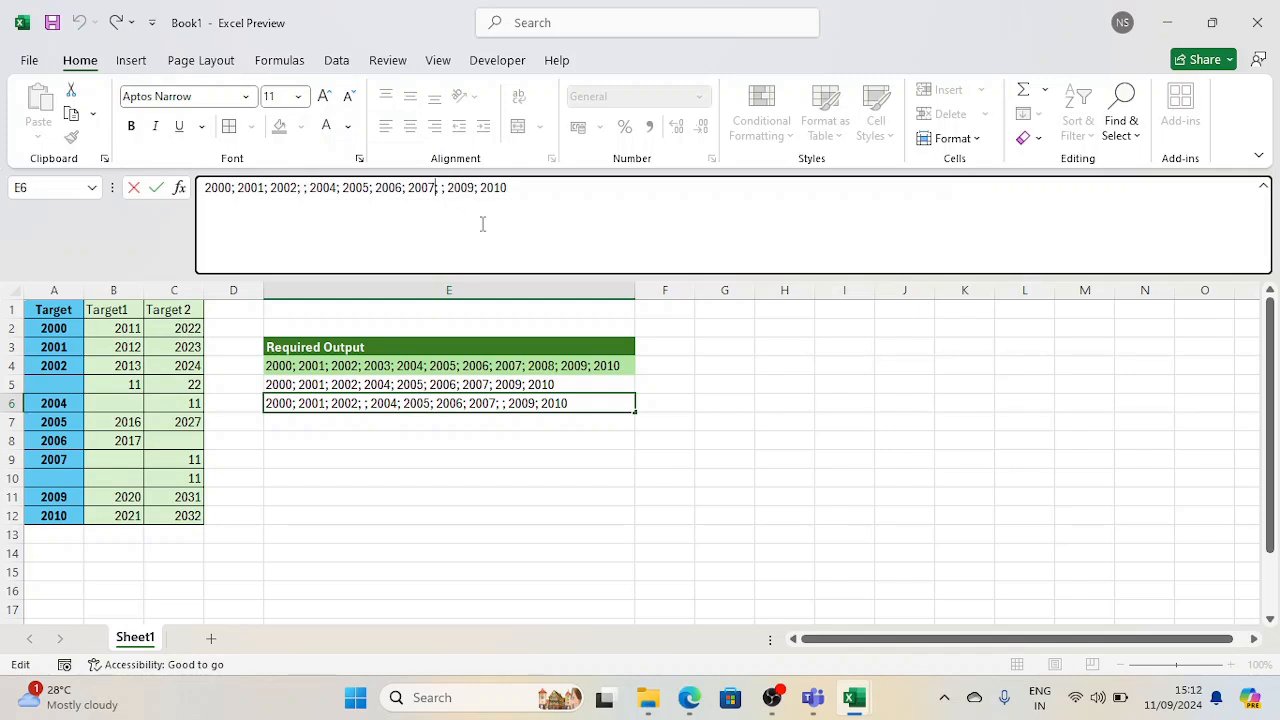
pyautogui.click(436, 187)
pyautogui.moveTo(476, 188); pyautogui.dragTo(396, 195)
pyautogui.press('Escape')
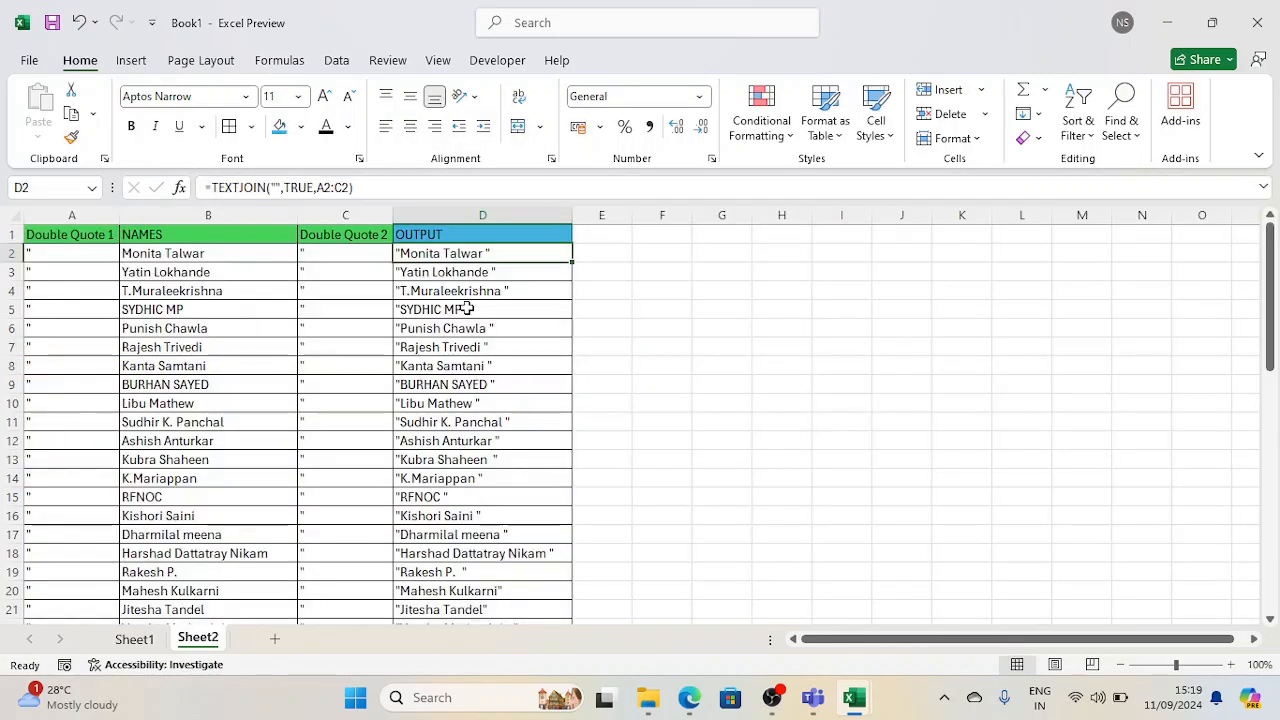